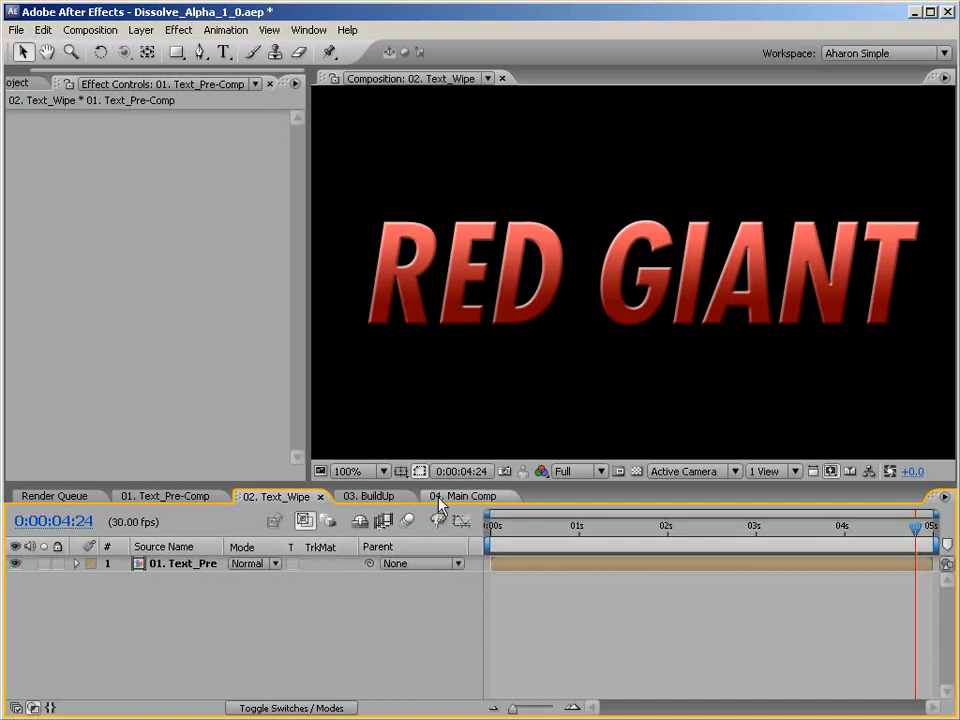
Examine the Bevel and Emboss and Gradient Overlay layer styles of the RED GIANT text in the 01. Text_Pre-Comp composition.
scroll(467, 428, "down", 1)
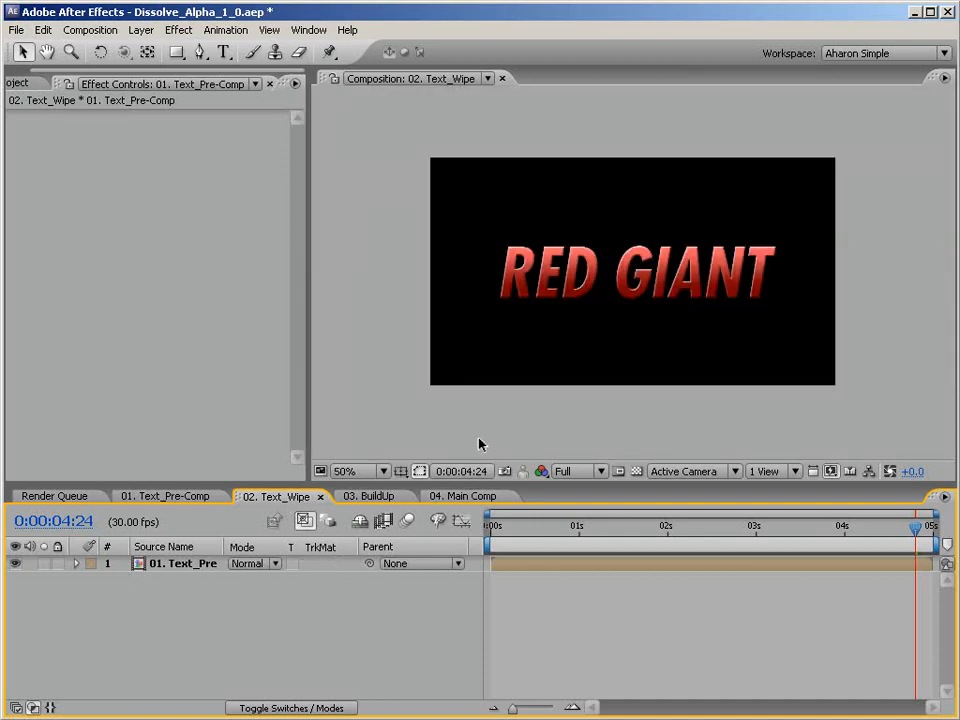
scroll(484, 422, "up", 1)
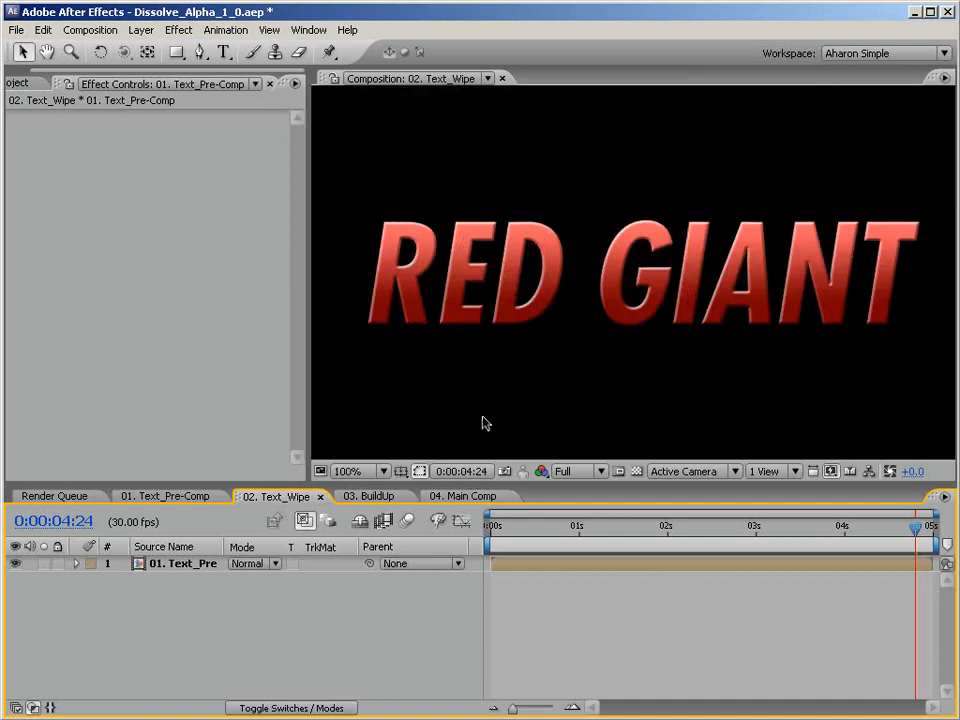
left_click(194, 565)
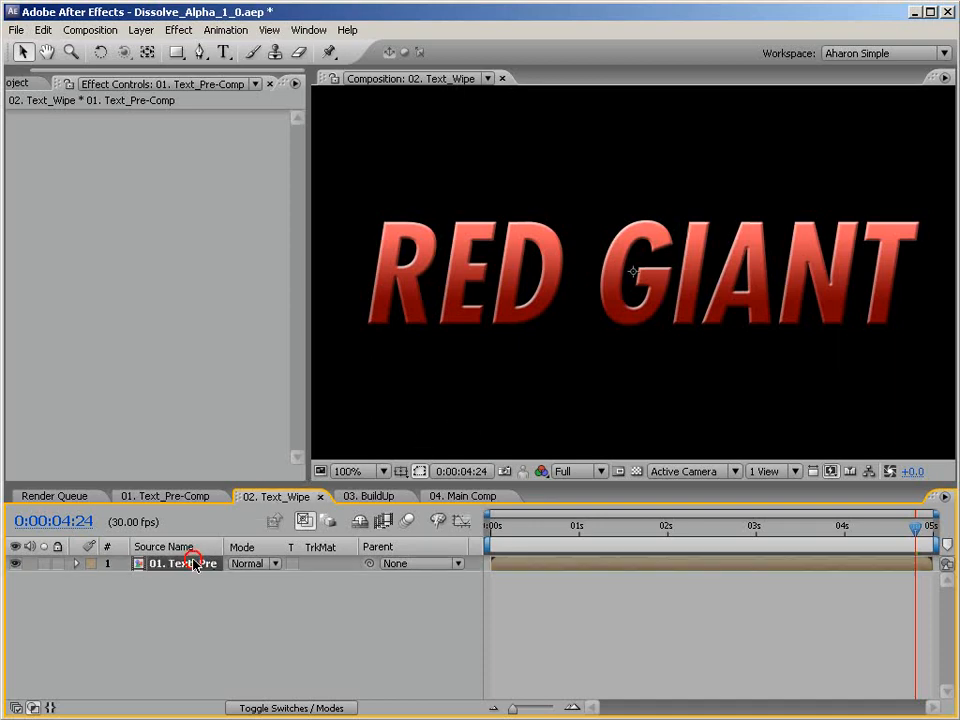
left_click(182, 500)
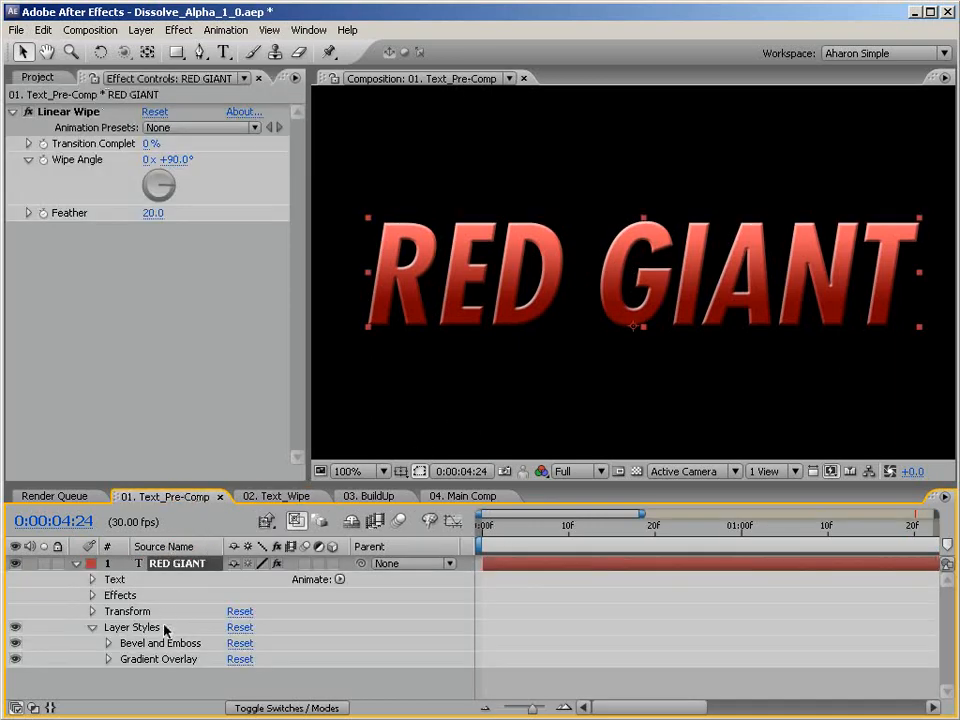
left_click(162, 643)
left_click(167, 660)
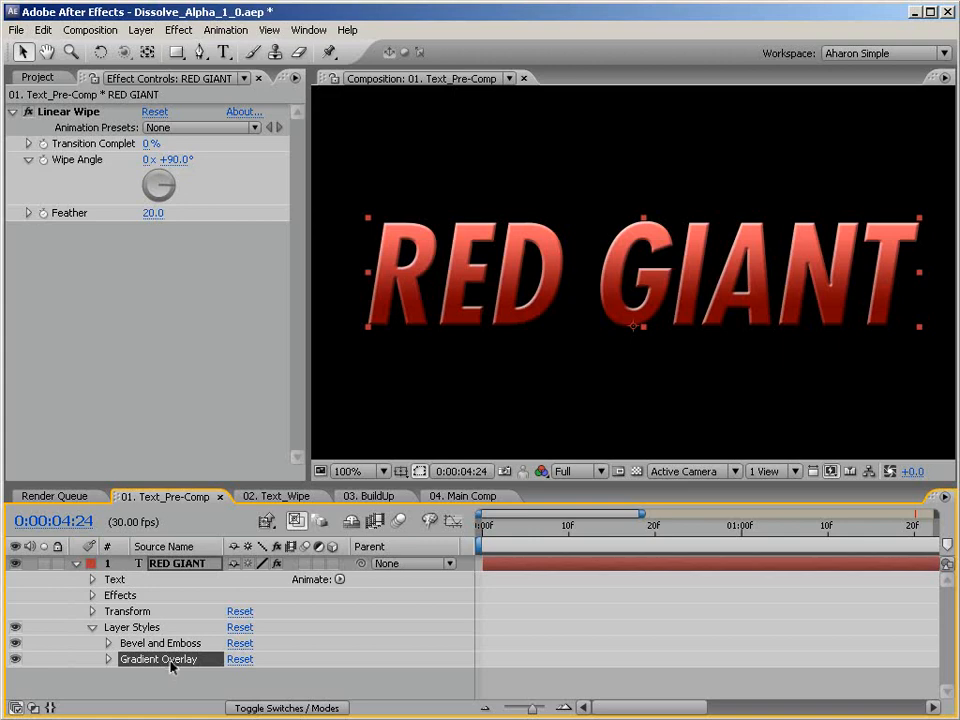
left_click(188, 563)
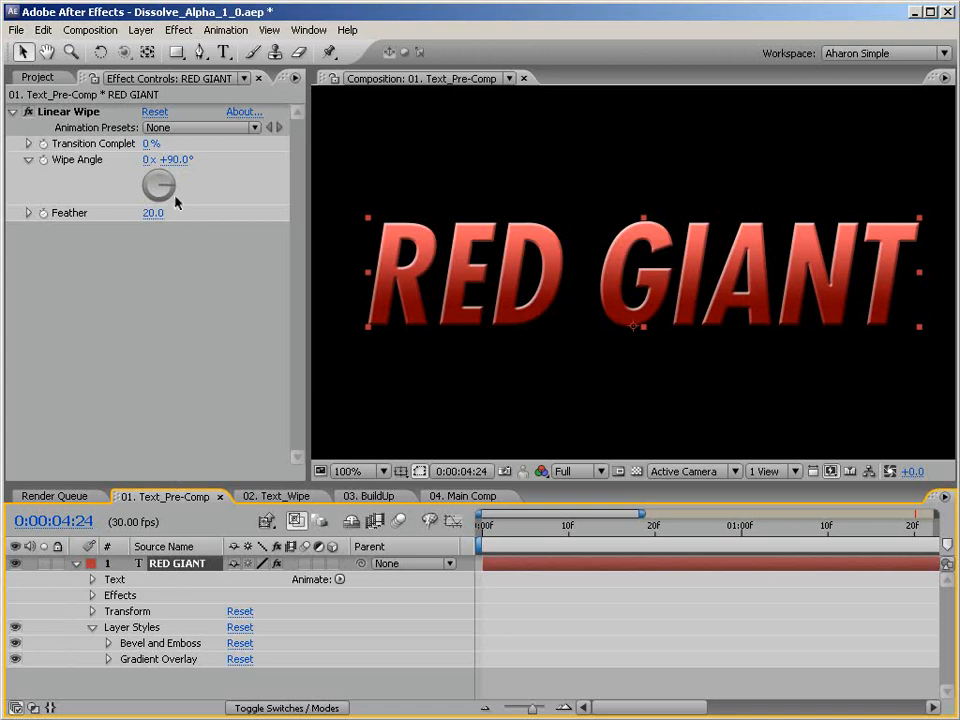
Test the Linear Wipe on the RED GIANT text layer at 47% Transition Completion, and delete the effect.
mouse_move(150, 145)
left_mouse_down()
mouse_move(184, 143)
mouse_move(160, 143)
mouse_move(168, 143)
left_mouse_up()
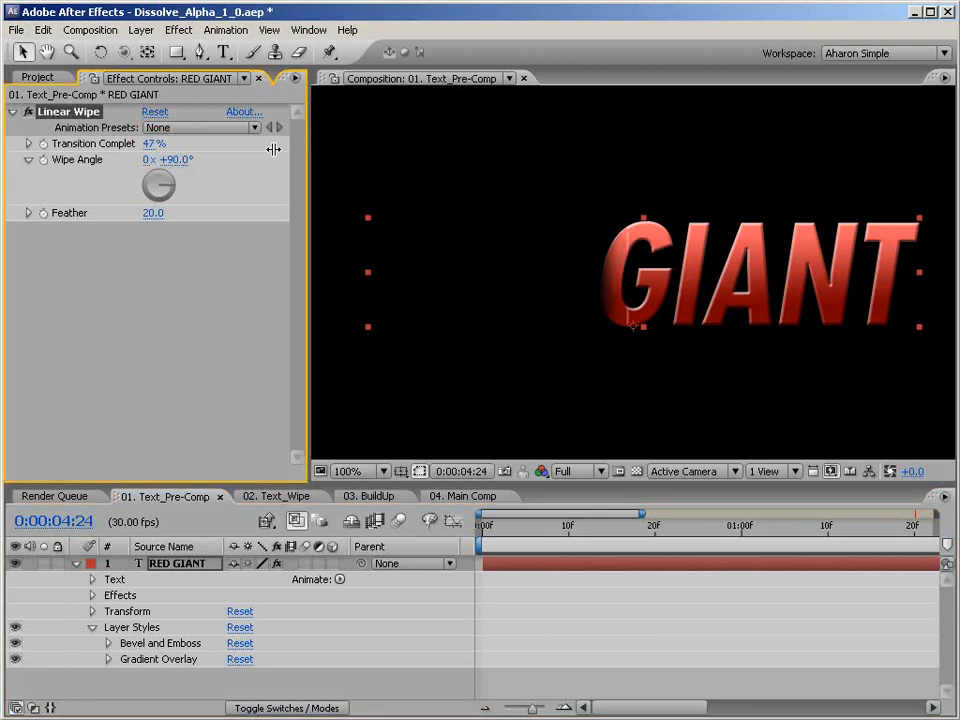
left_click(84, 116)
key("Delete")
Apply the Linear Wipe transition effect to the 01. Text_Pre-Comp layer in the 02. Text_Wipe composition.
left_click(268, 497)
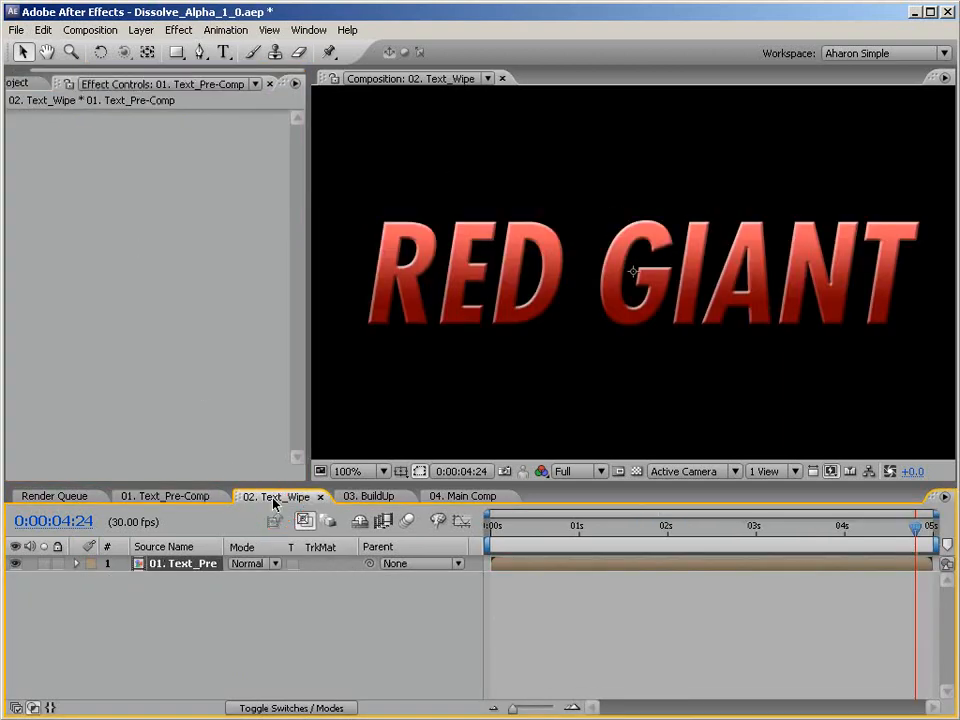
left_click(206, 564)
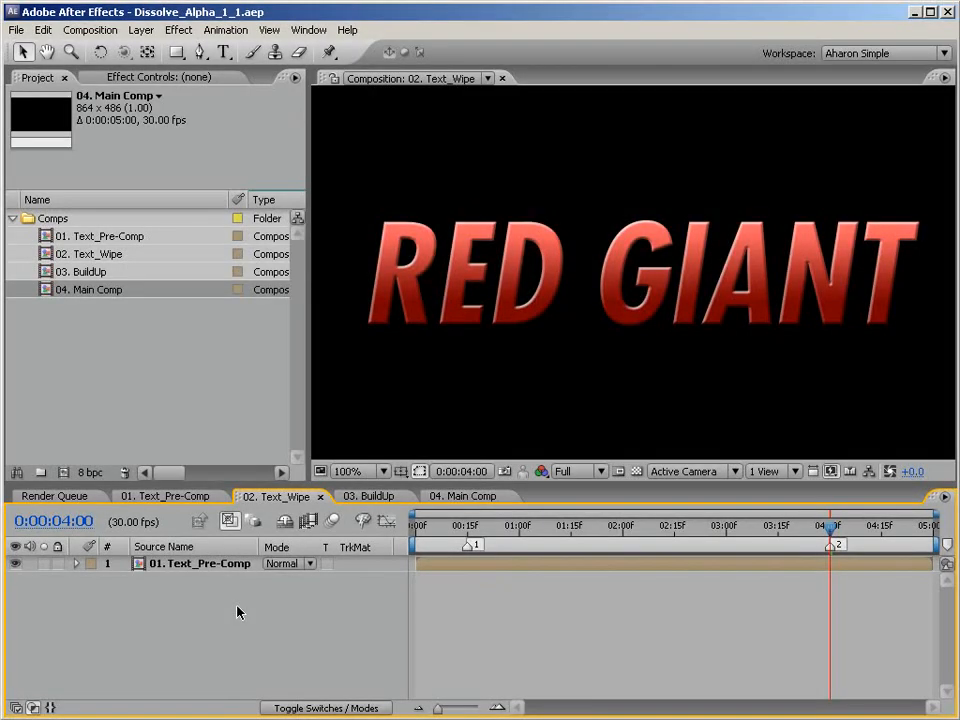
left_click(205, 568)
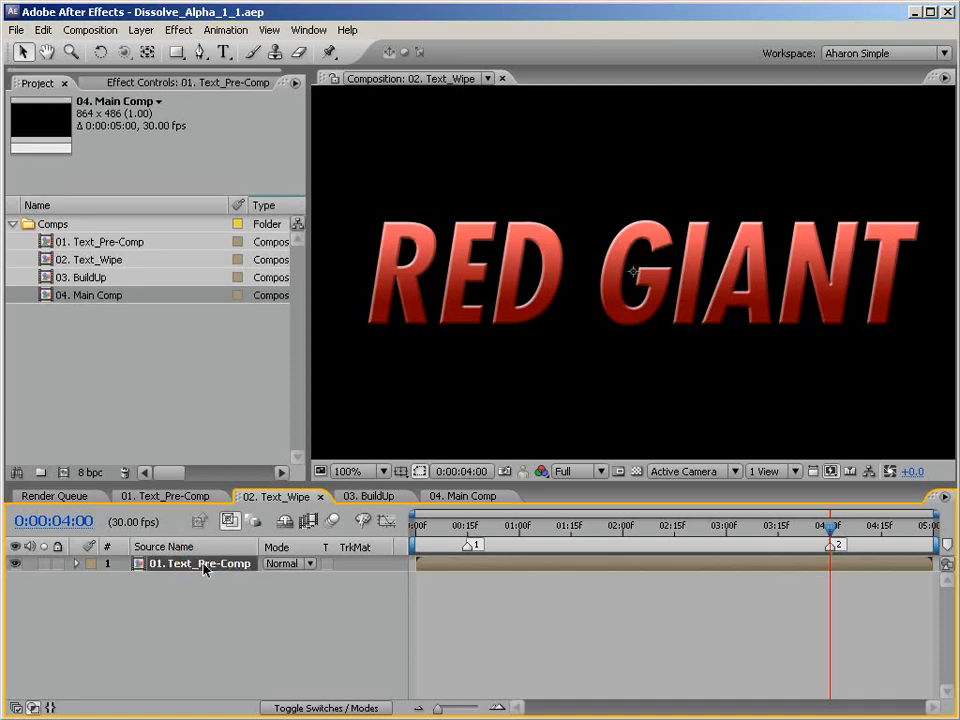
left_click(179, 30)
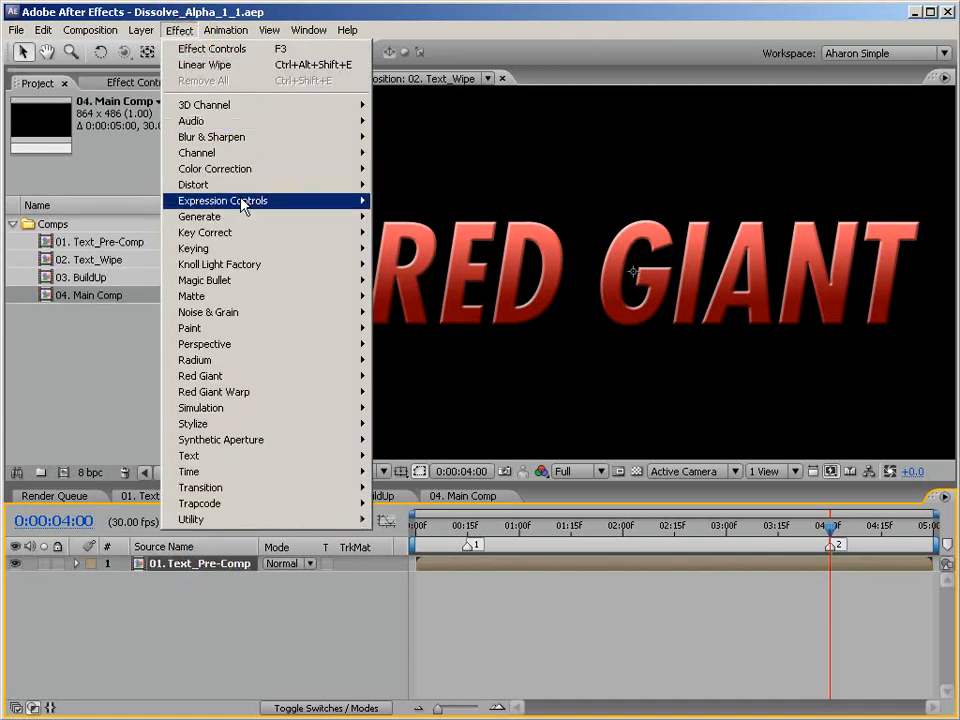
mouse_move(289, 489)
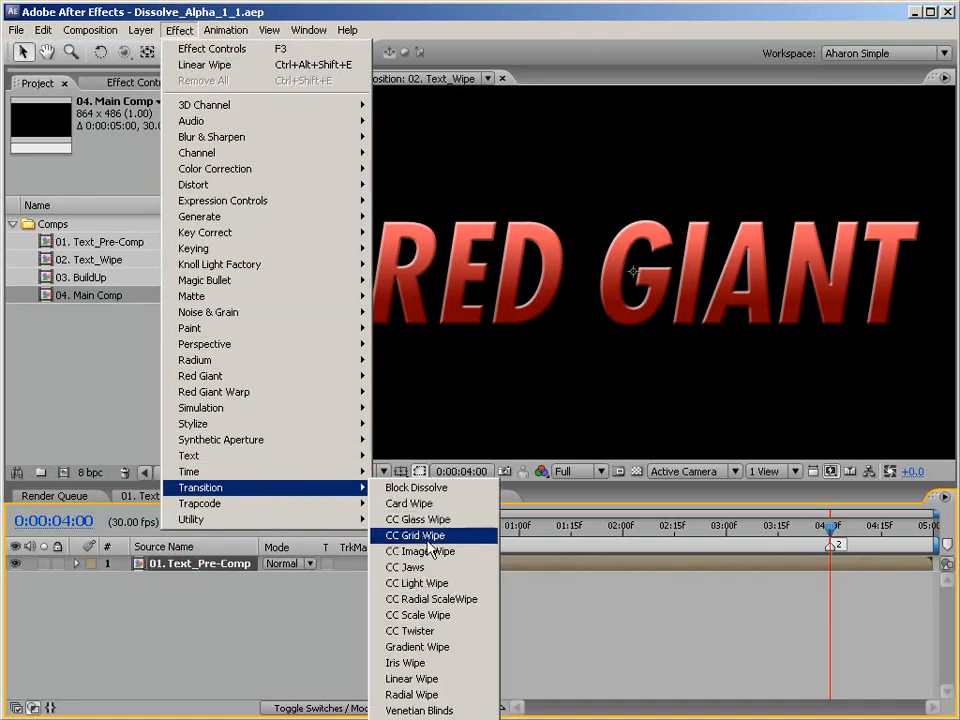
left_click(425, 678)
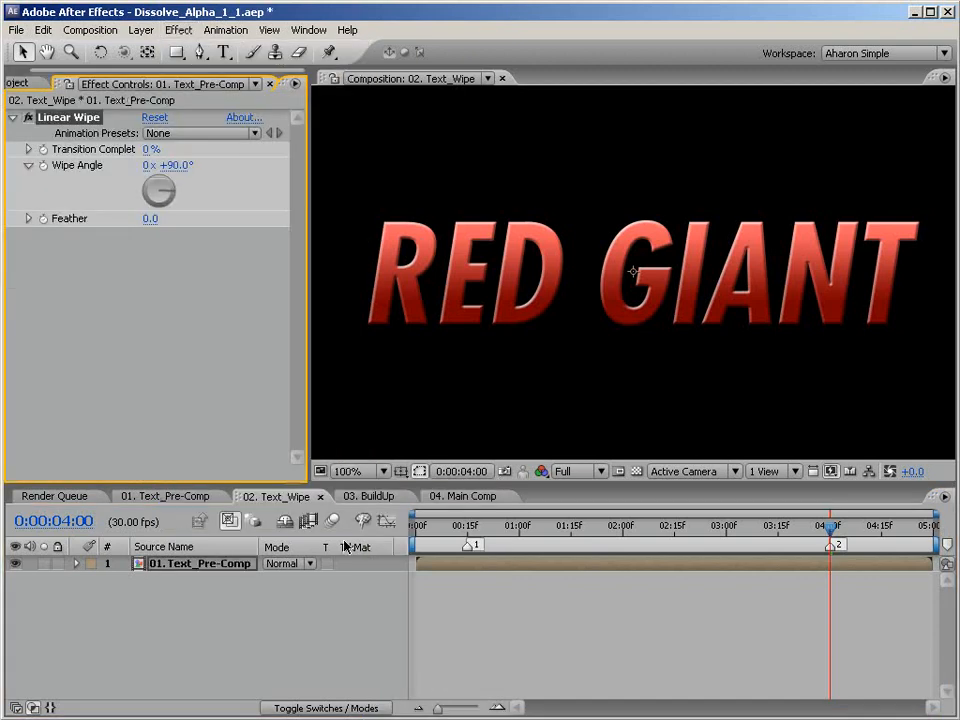
Set the text layer's Linear Wipe to a Wipe Angle of -90° and a Feather of 20.
left_click(165, 165)
type("-90")
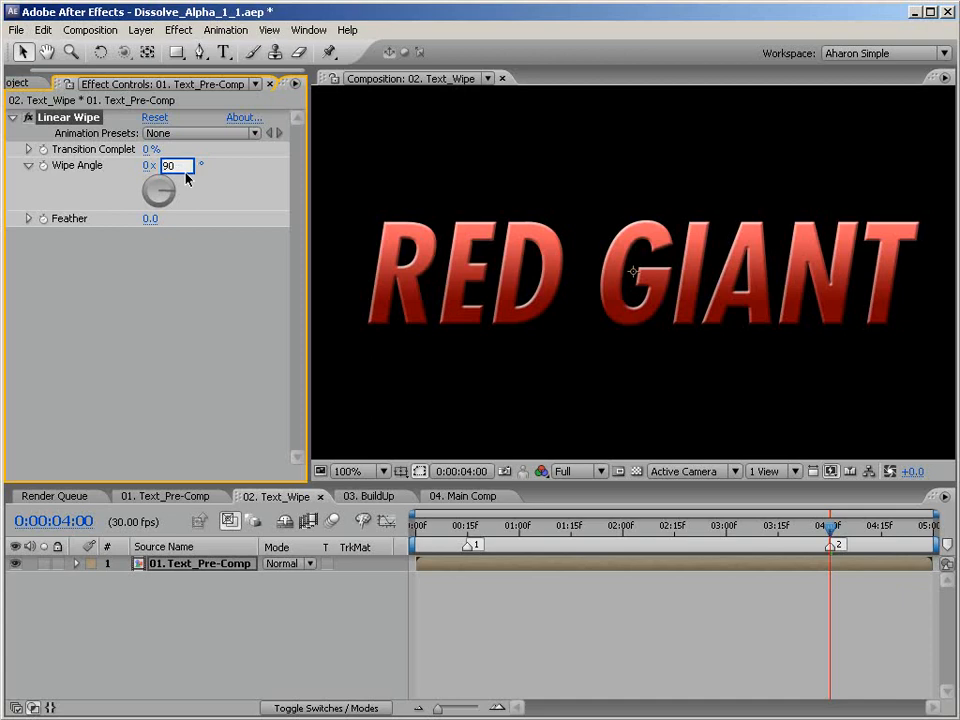
key("Return")
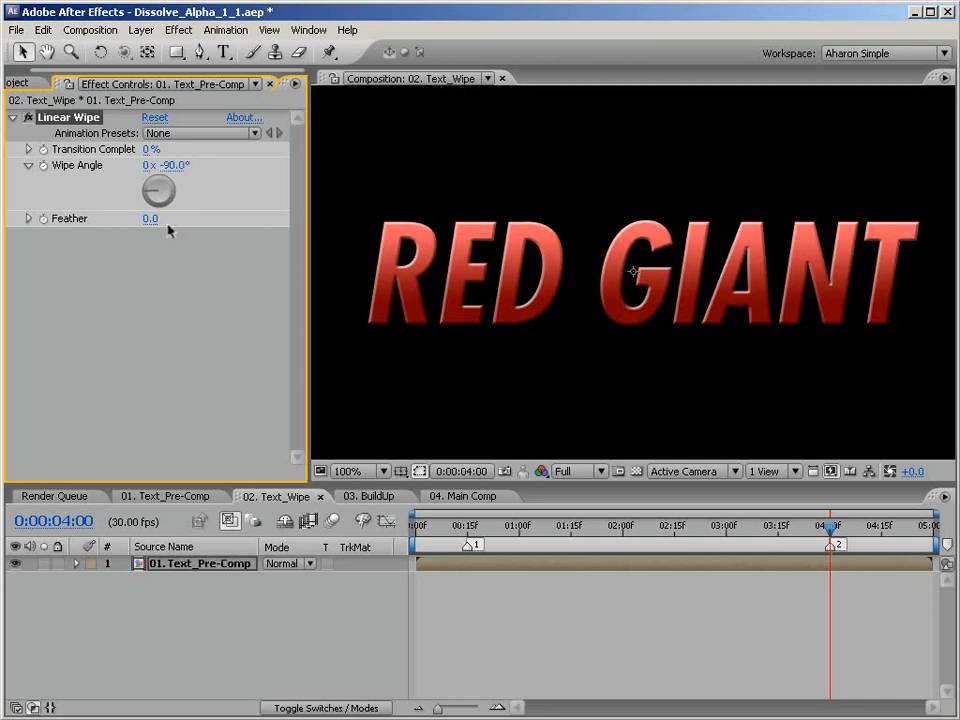
left_click(152, 219)
type("20")
key("Return")
Keyframe the text wipe's Transition Completion at 100% on the first marker, 0:00:00:15.
left_click(466, 528)
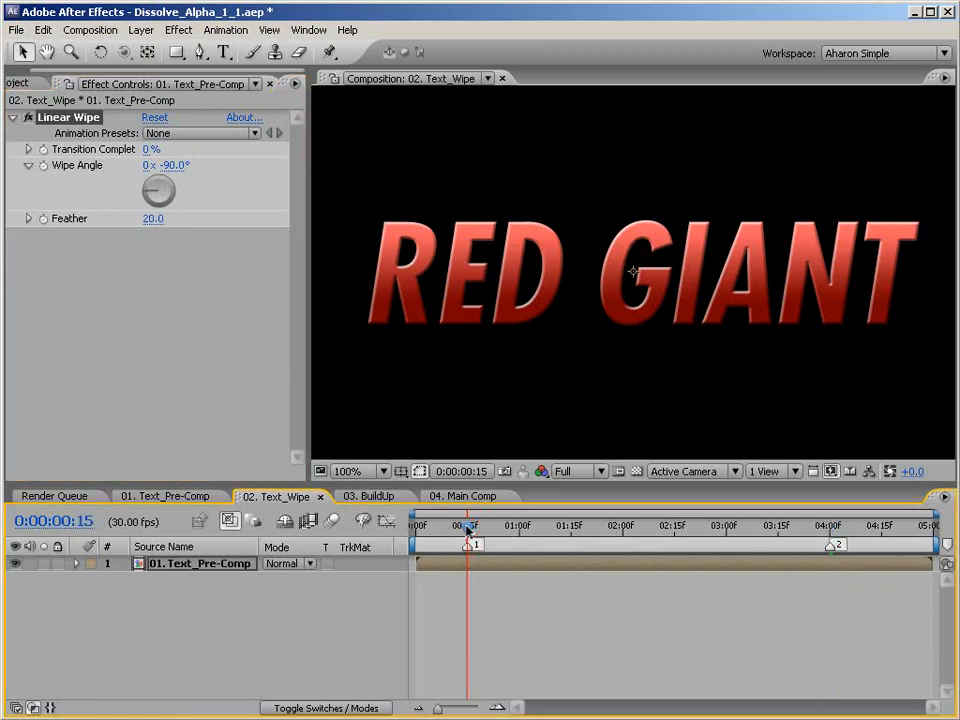
left_click(150, 149)
type("100")
key("Return")
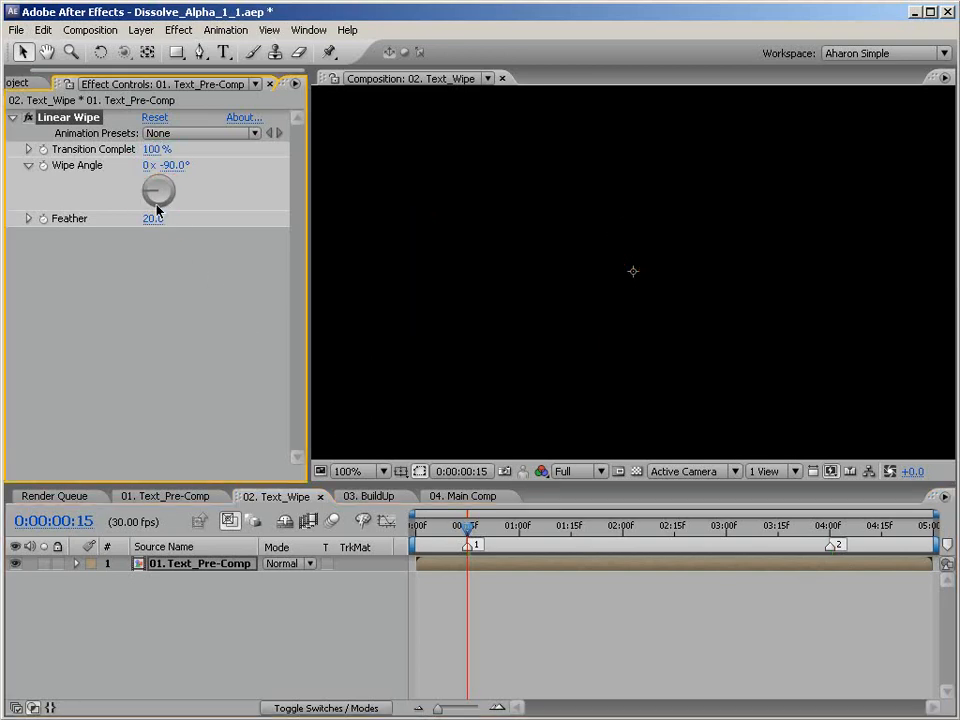
left_click(43, 149)
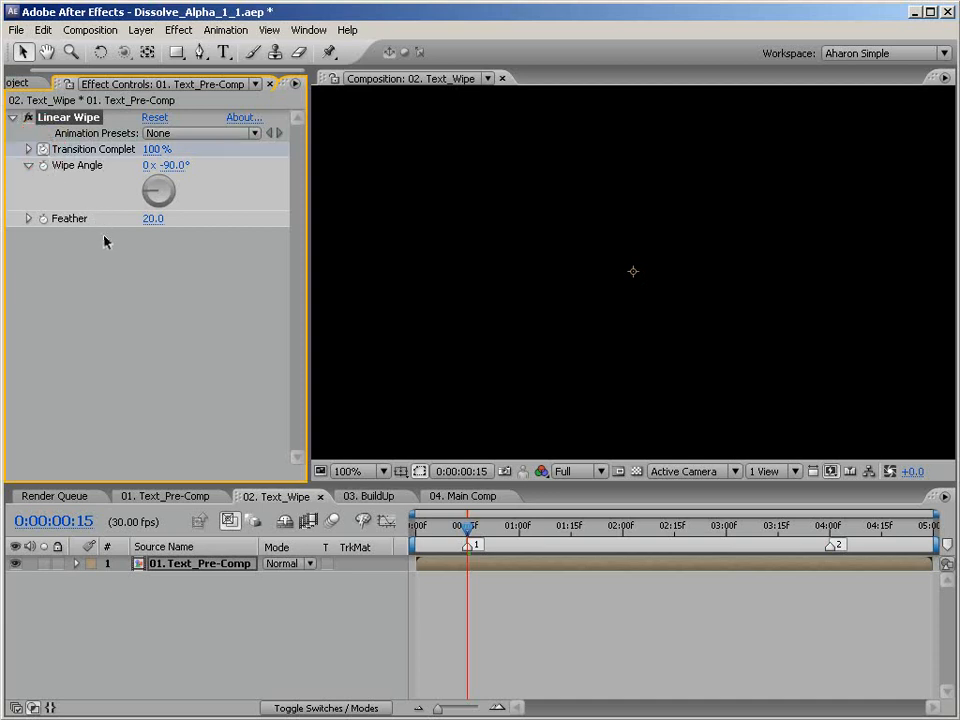
Keyframe the text wipe's Transition Completion at 0% on the second marker, 0:00:04:00, and preview the animation.
mouse_move(469, 531)
left_mouse_down()
mouse_move(564, 534)
mouse_move(827, 573)
left_mouse_up()
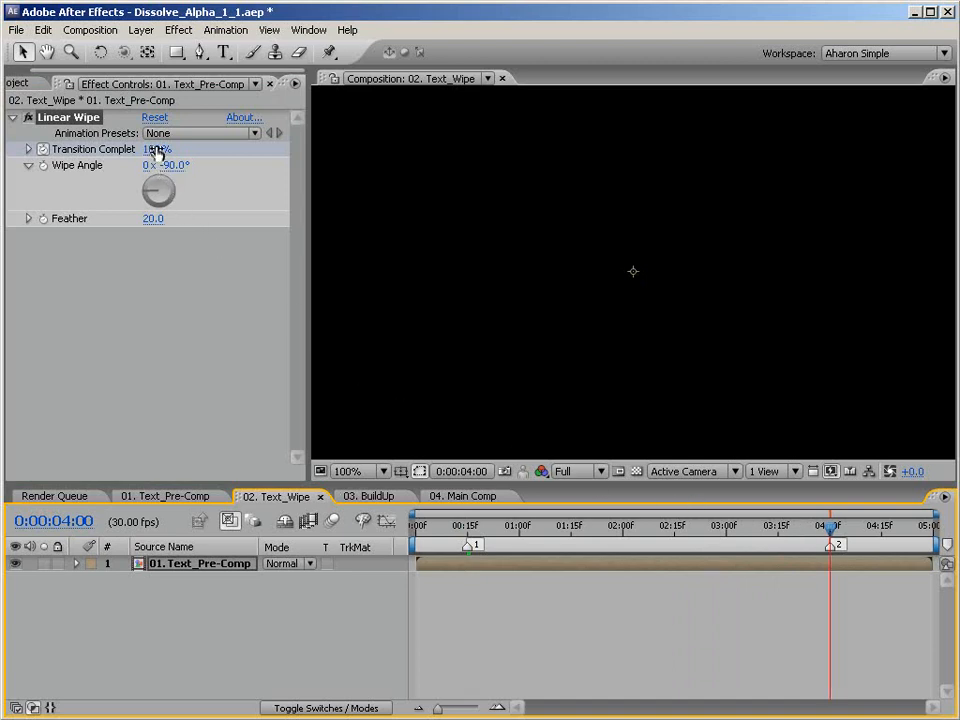
left_click_drag(155, 152, 22, 149)
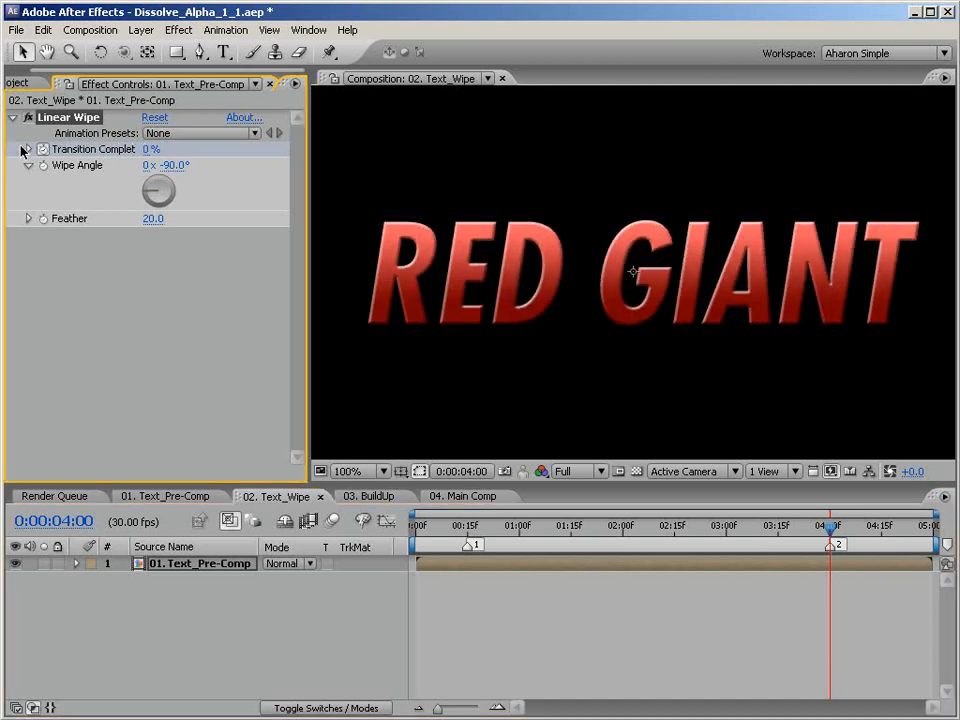
key("KP_0")
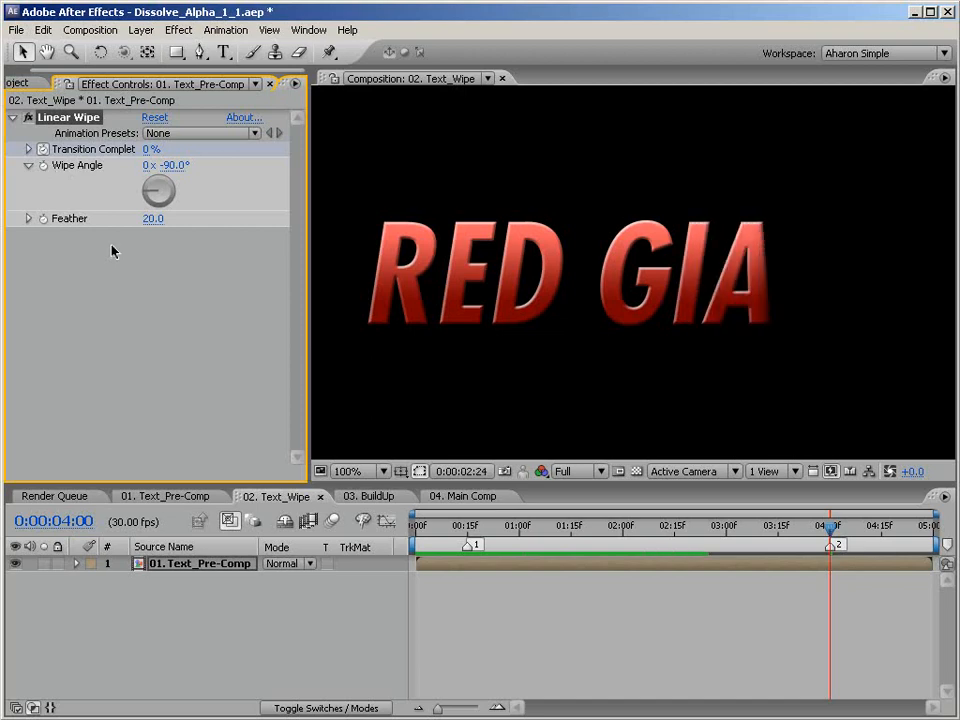
key("space")
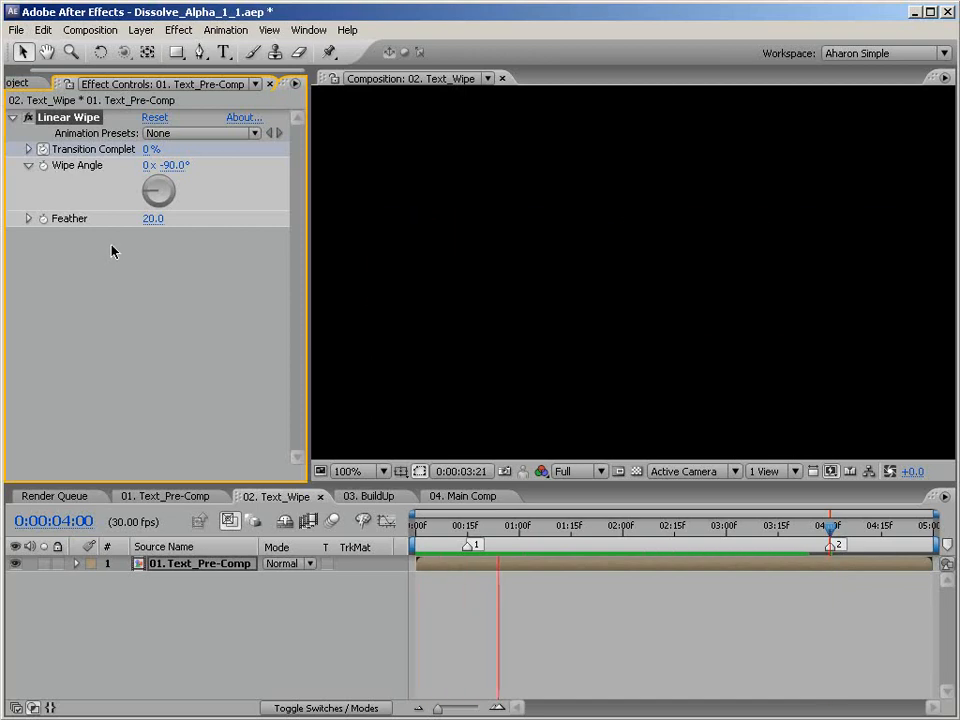
key("space")
Create a white solid at the composition's size, 864 x 486 pixels, in the 03. BuildUp composition.
left_click(370, 496)
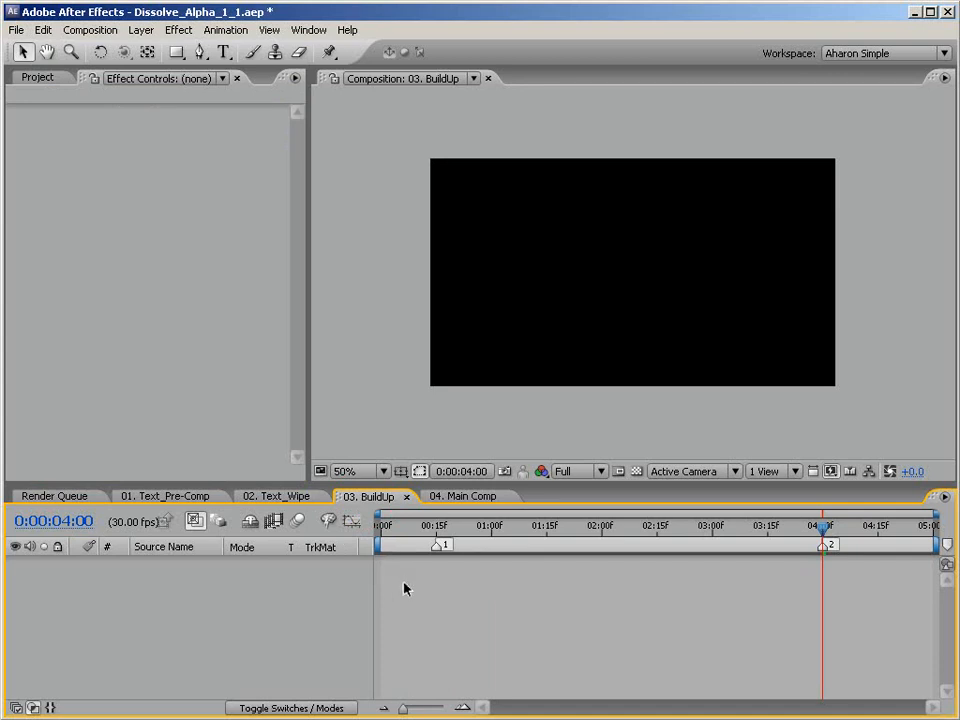
key("ctrl+y")
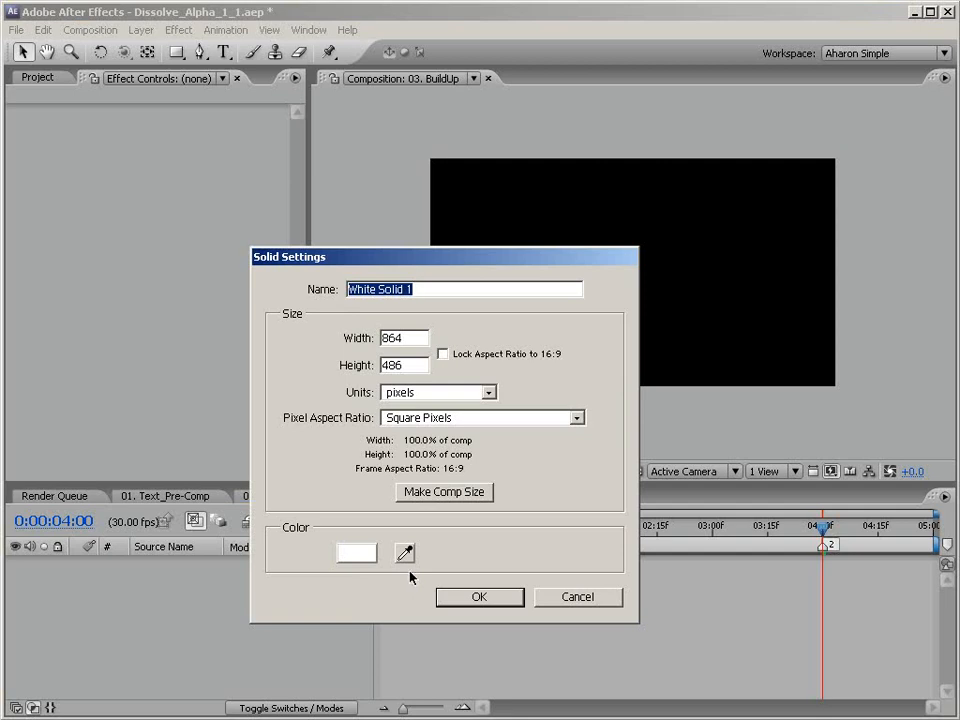
left_click(440, 496)
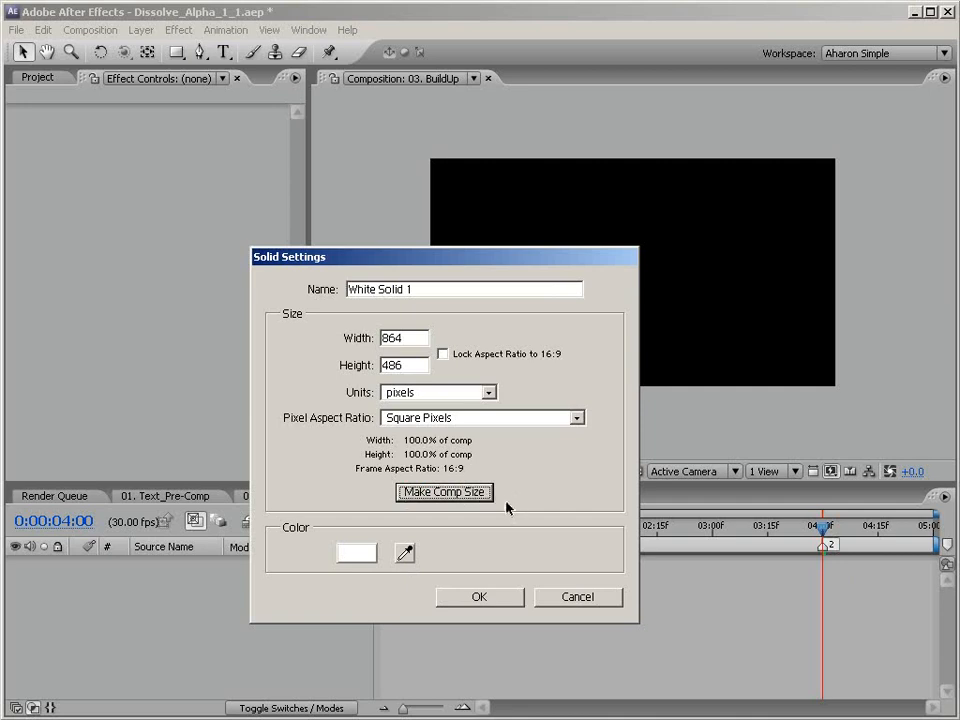
left_click(372, 553)
left_click_drag(206, 476, 101, 388)
left_click(531, 400)
left_click(490, 600)
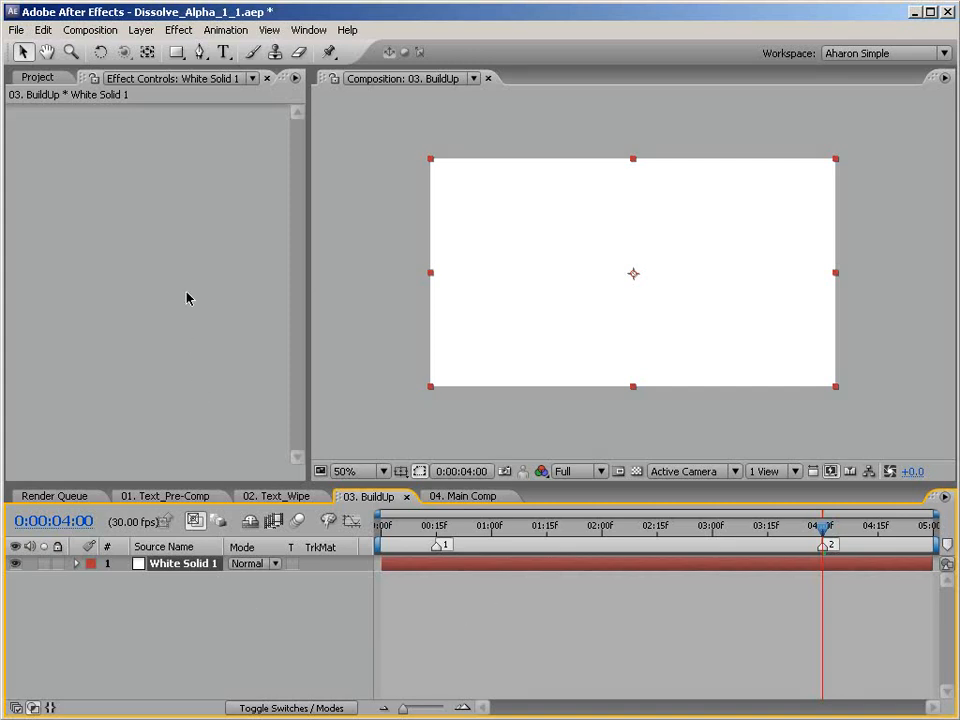
Apply the Linear Wipe transition effect to the white solid and set its Feather to 100.
left_click(179, 30)
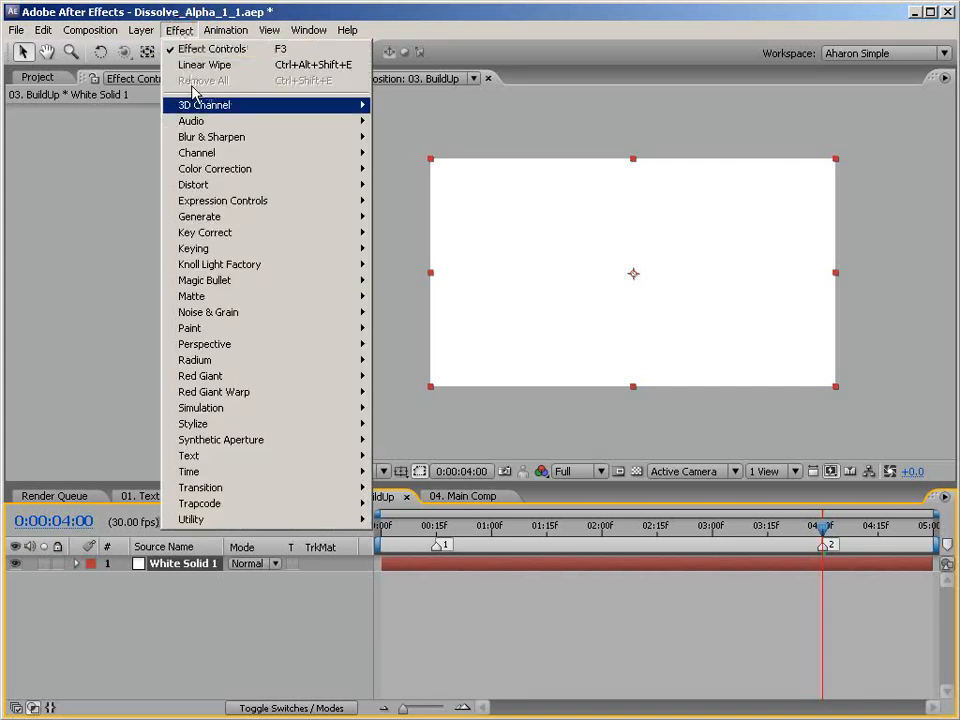
mouse_move(252, 489)
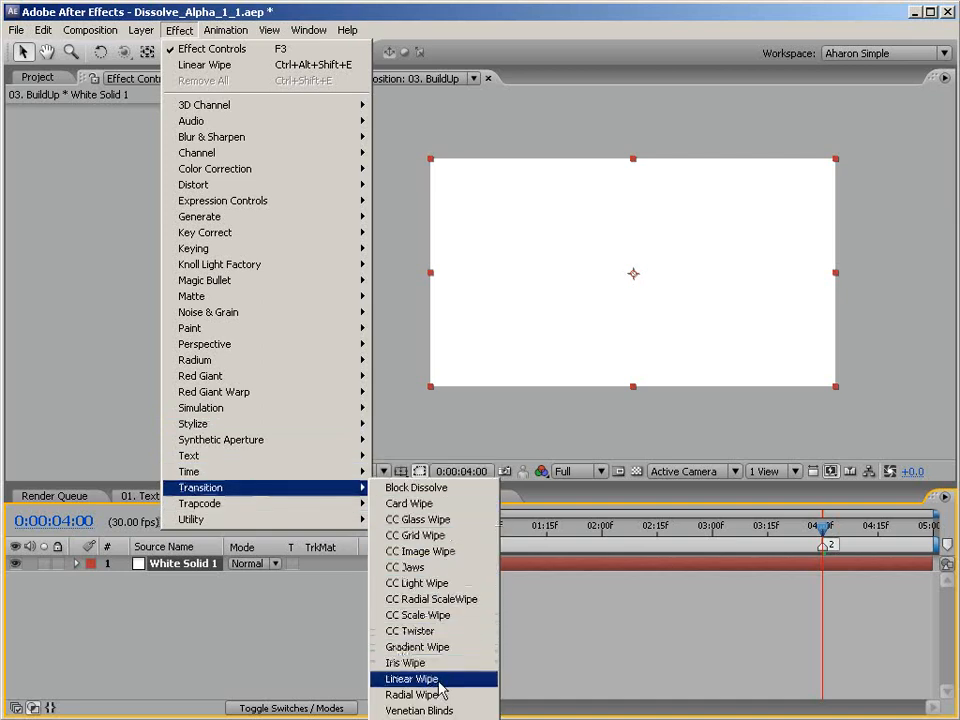
left_click(439, 682)
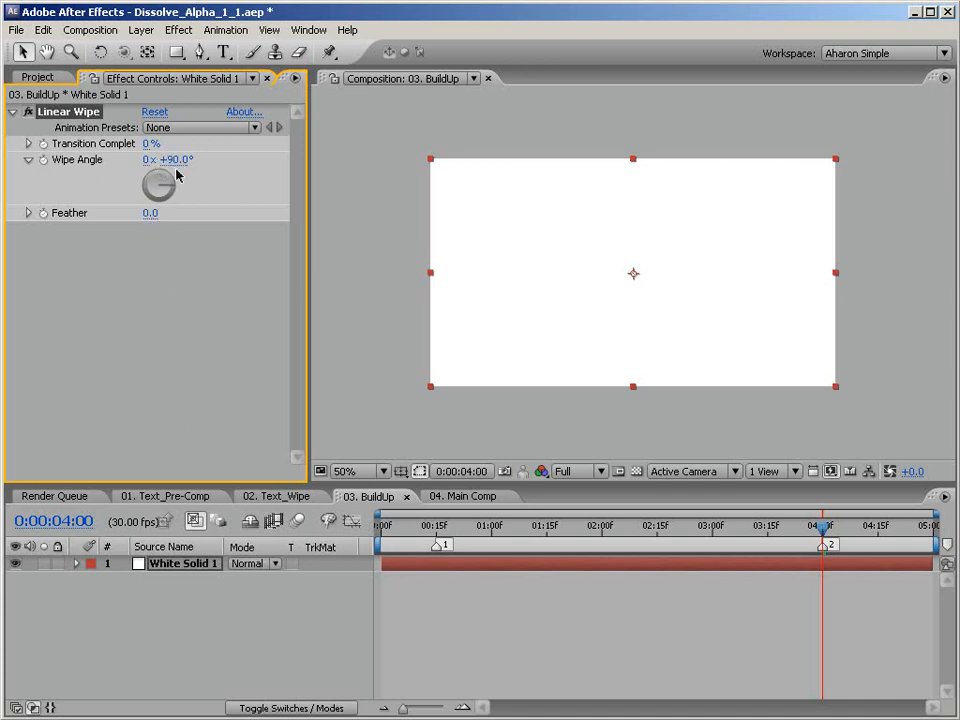
left_click(152, 214)
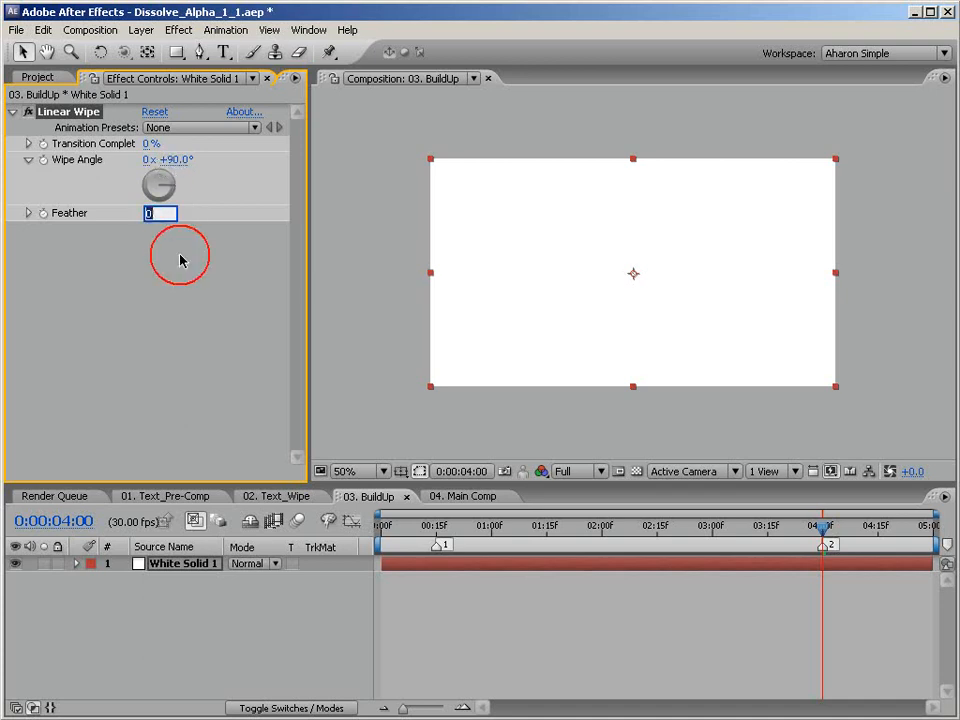
type("100")
key("Return")
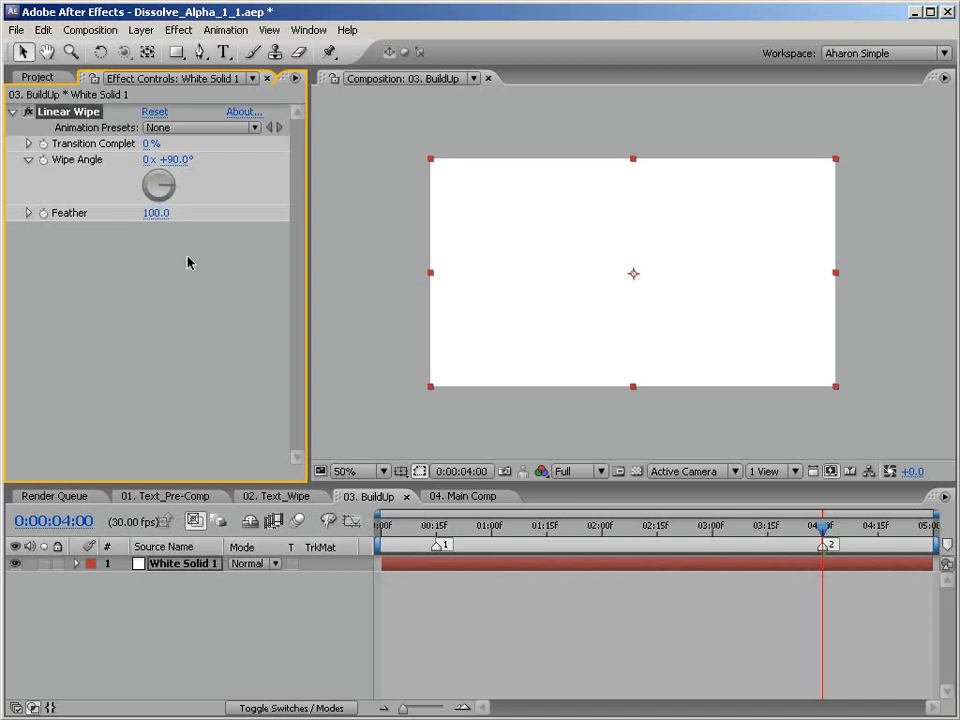
Animate the solid's Linear Wipe Transition Completion from 0% at 0:00:00:15 to 100% at 0:00:04:00.
left_click_drag(450, 536, 437, 535)
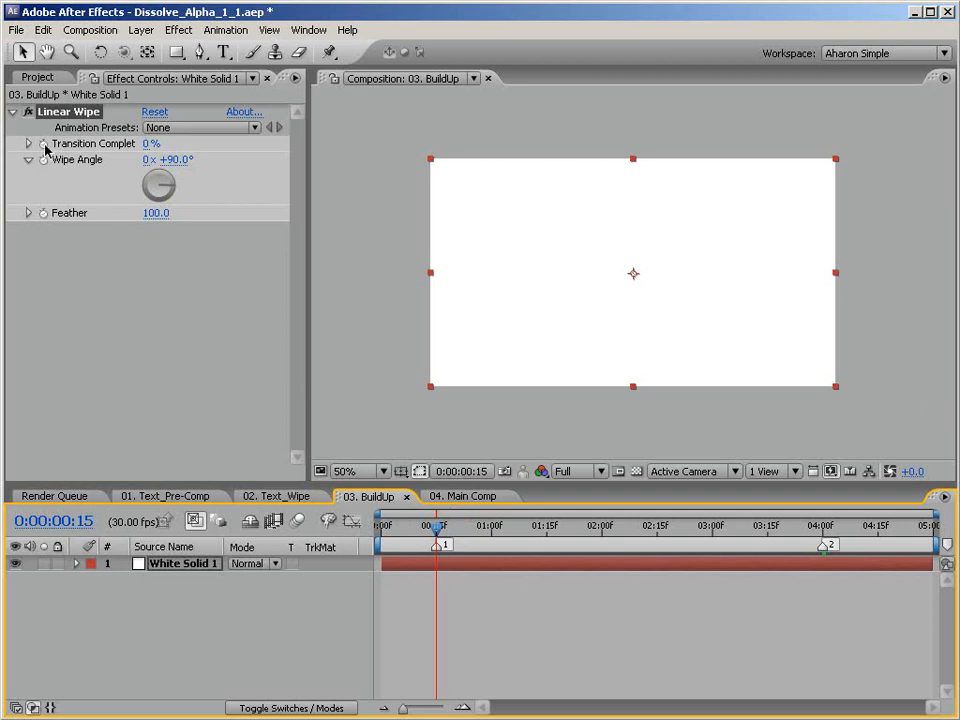
left_click(44, 145)
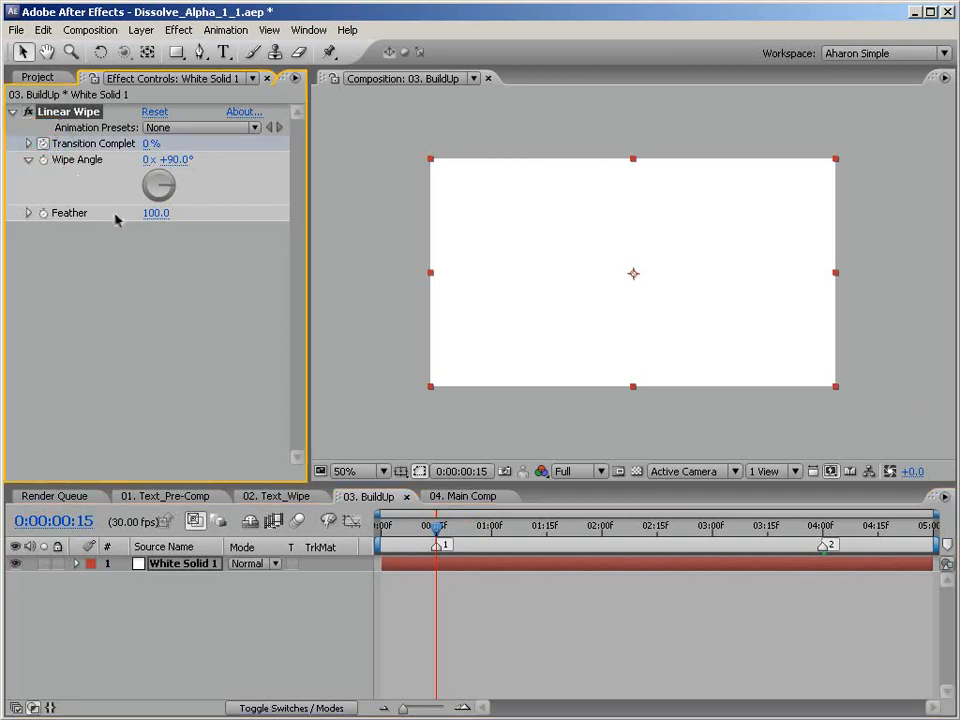
left_click_drag(452, 531, 825, 538)
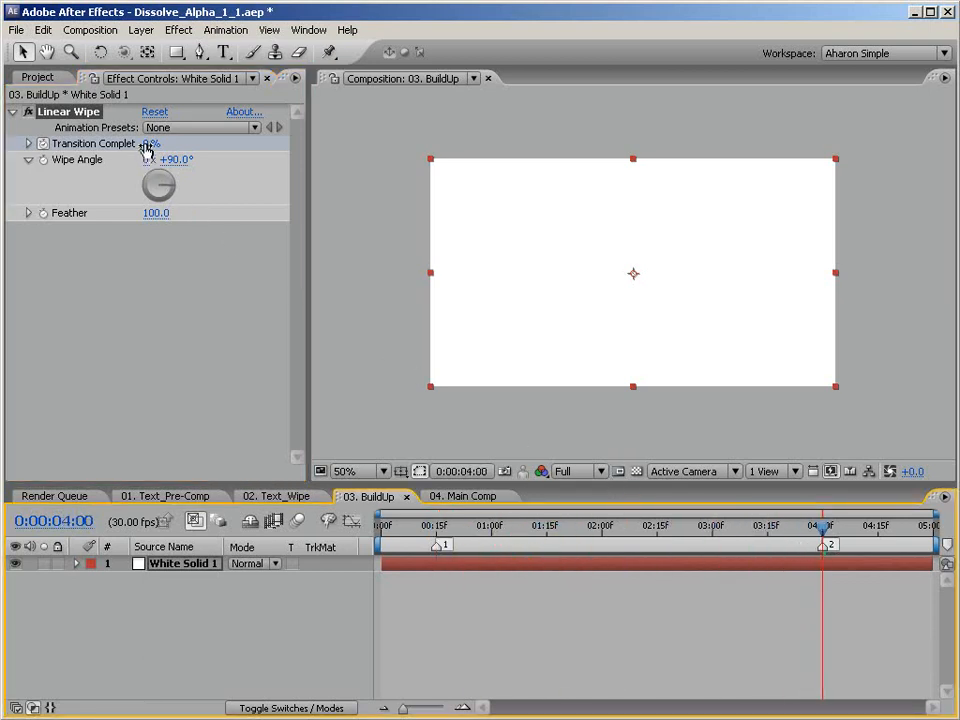
left_click_drag(147, 145, 266, 150)
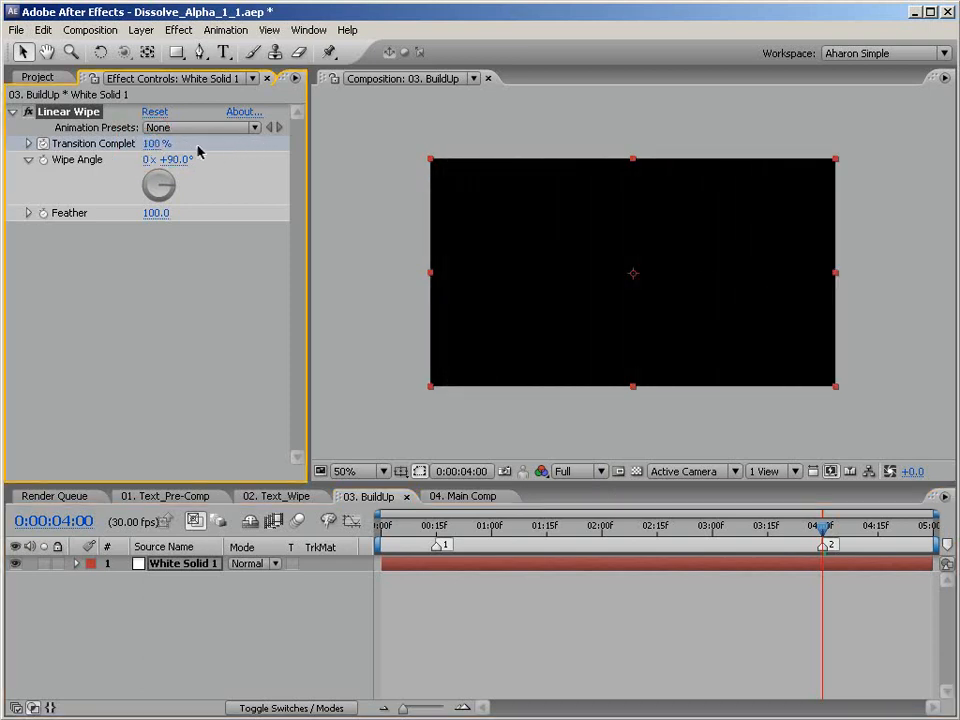
Preview the white solid's wipe animation in the 03. BuildUp composition.
key("KP_0")
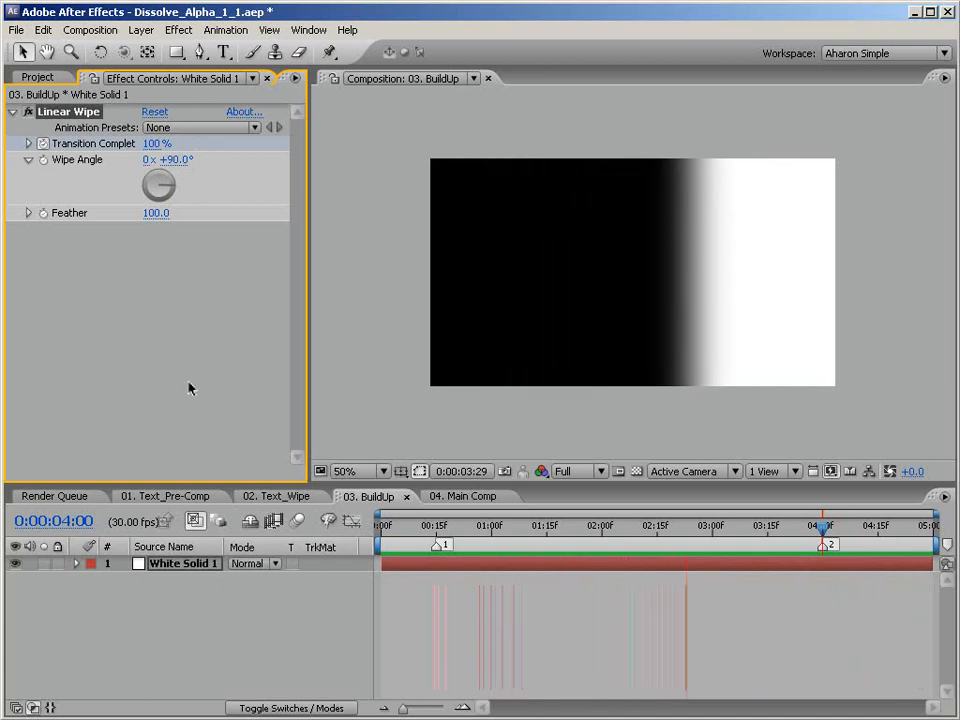
key("space")
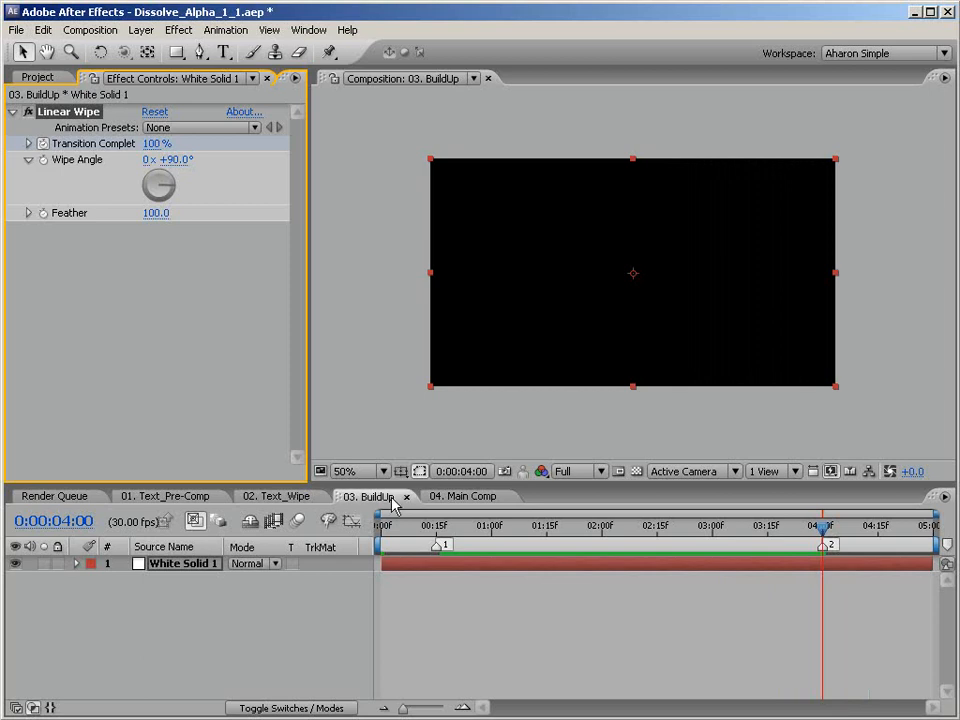
Add the 02. Text_Wipe and 03. BuildUp compositions to 04. Main Comp as layers and hide both.
left_click(447, 497)
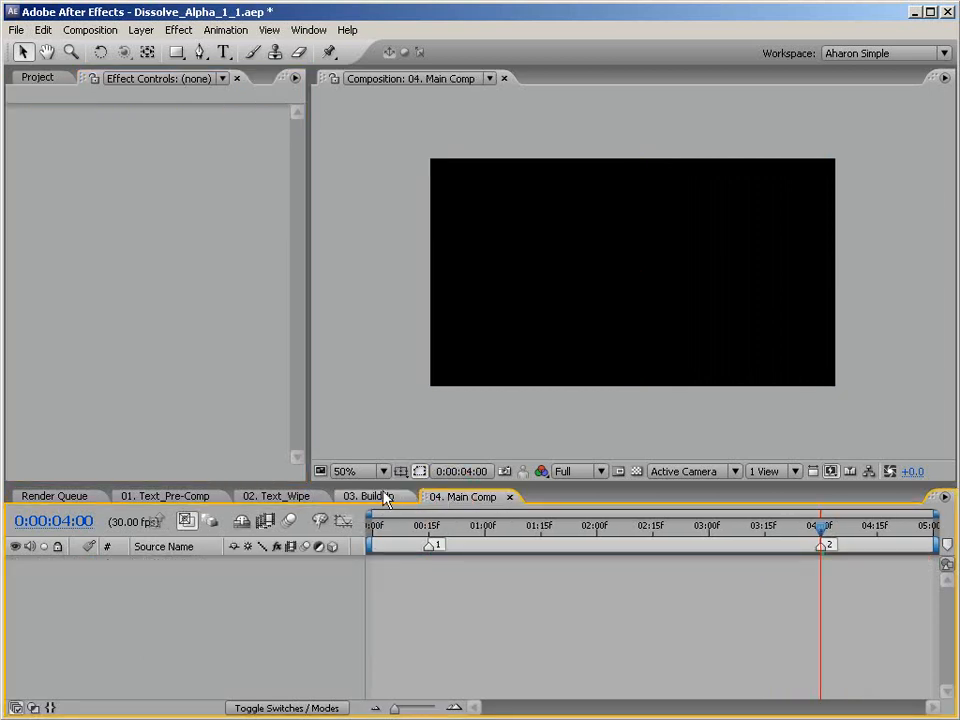
left_click(39, 79)
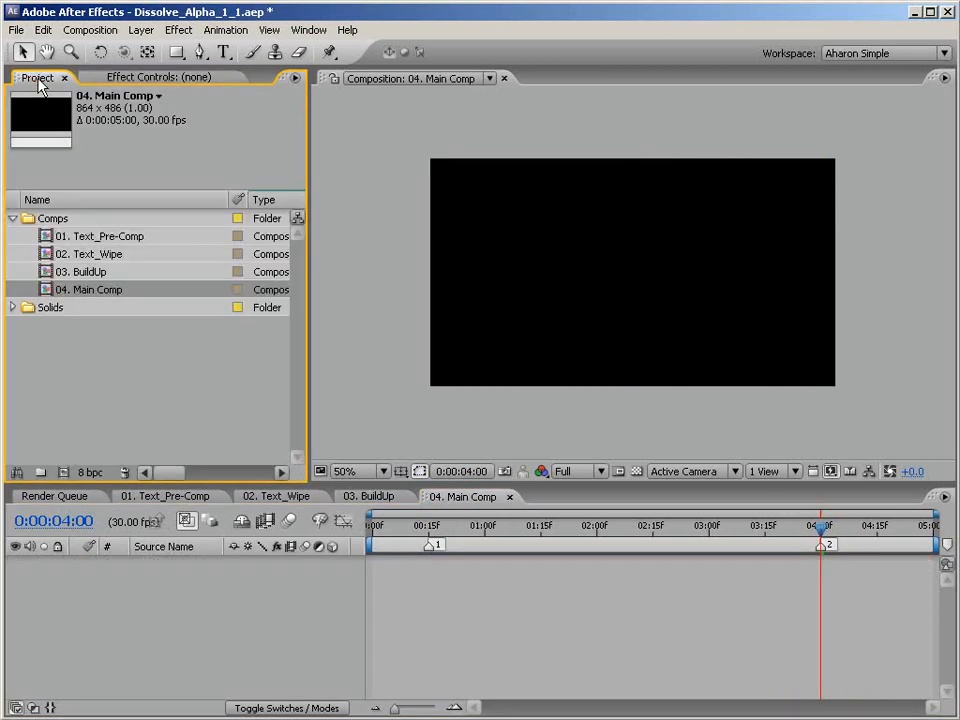
left_click(91, 254)
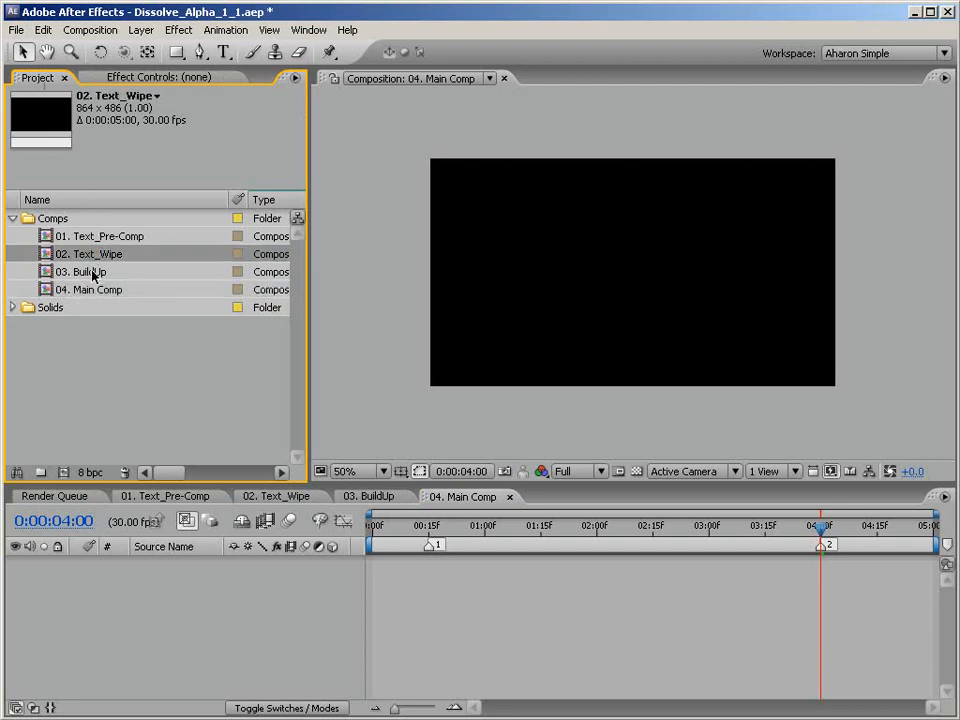
left_click(93, 273, "ctrl")
left_click_drag(81, 257, 108, 580)
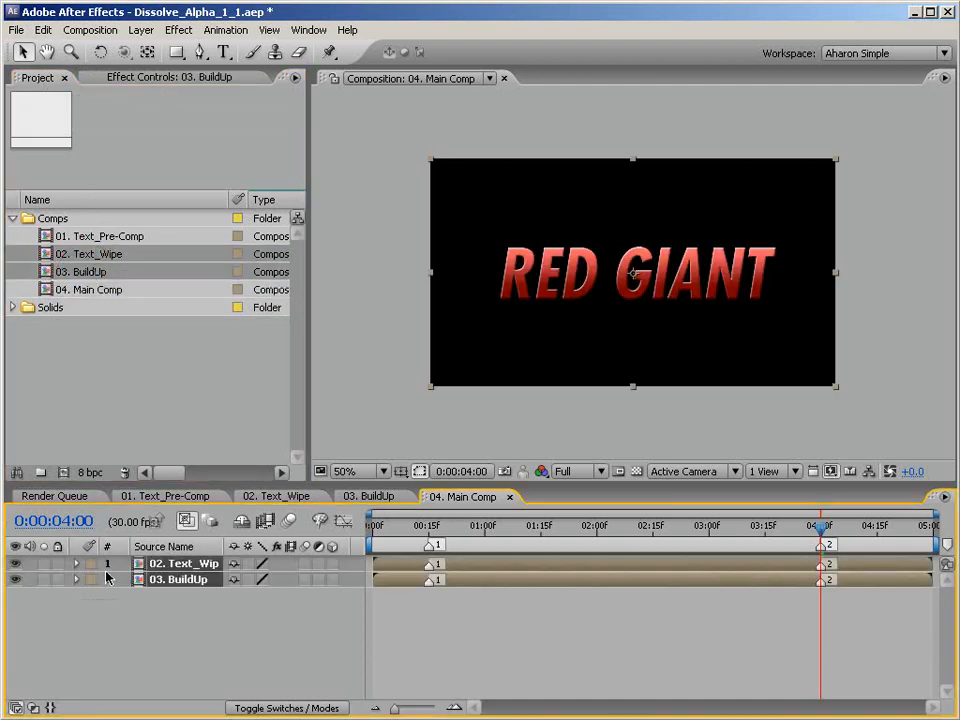
left_click_drag(690, 530, 840, 540)
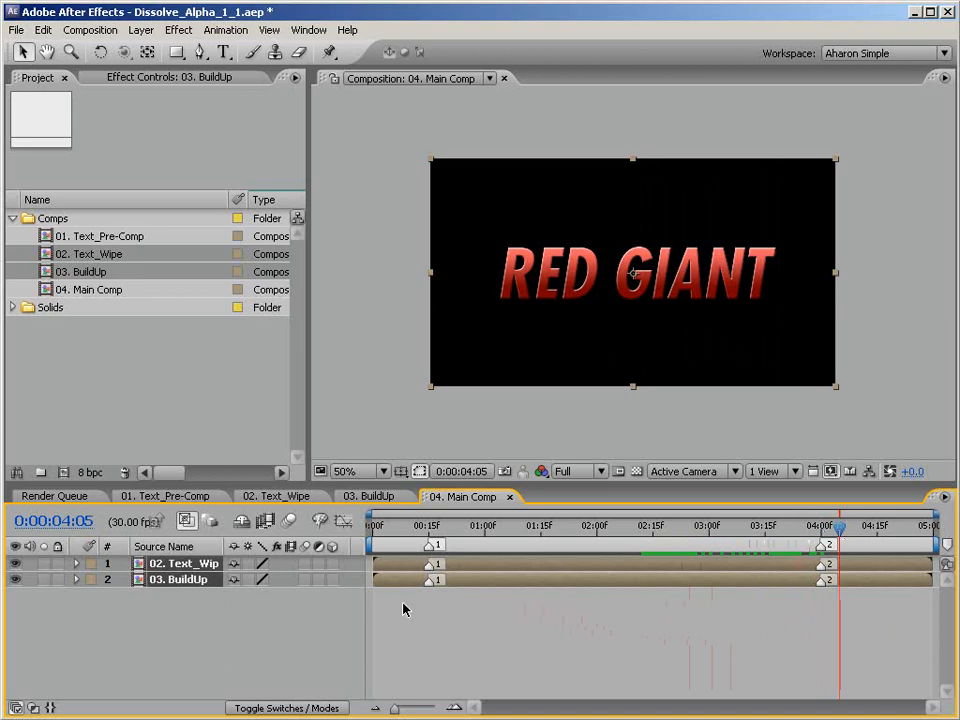
left_click_drag(16, 563, 19, 576)
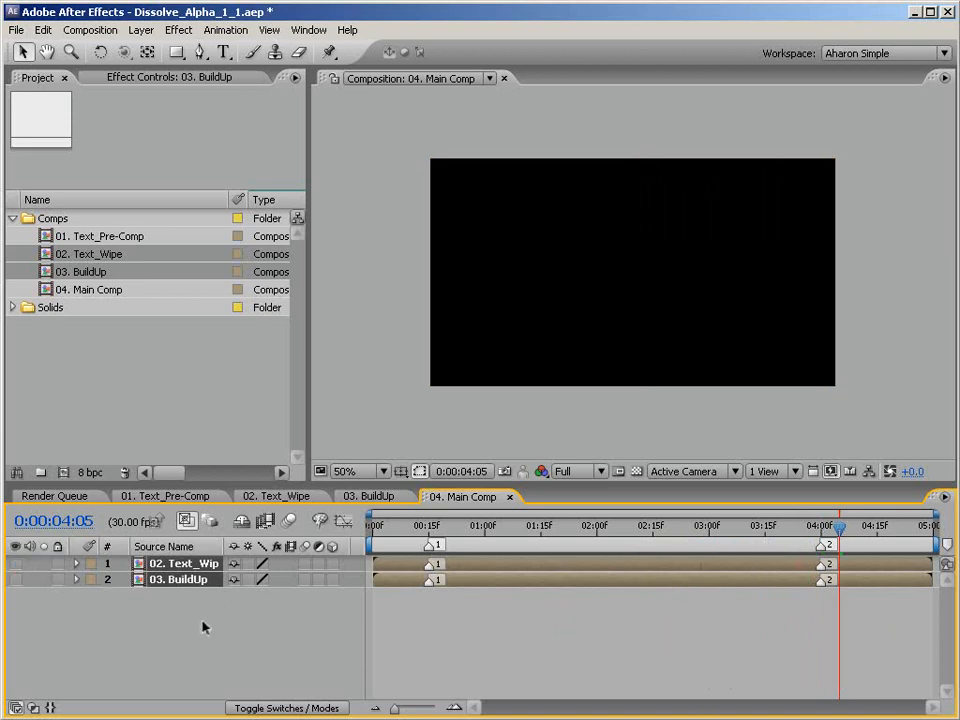
Create a white solid named Form at the composition's size, 864 x 486 pixels, in 04. Main Comp.
key("ctrl+y")
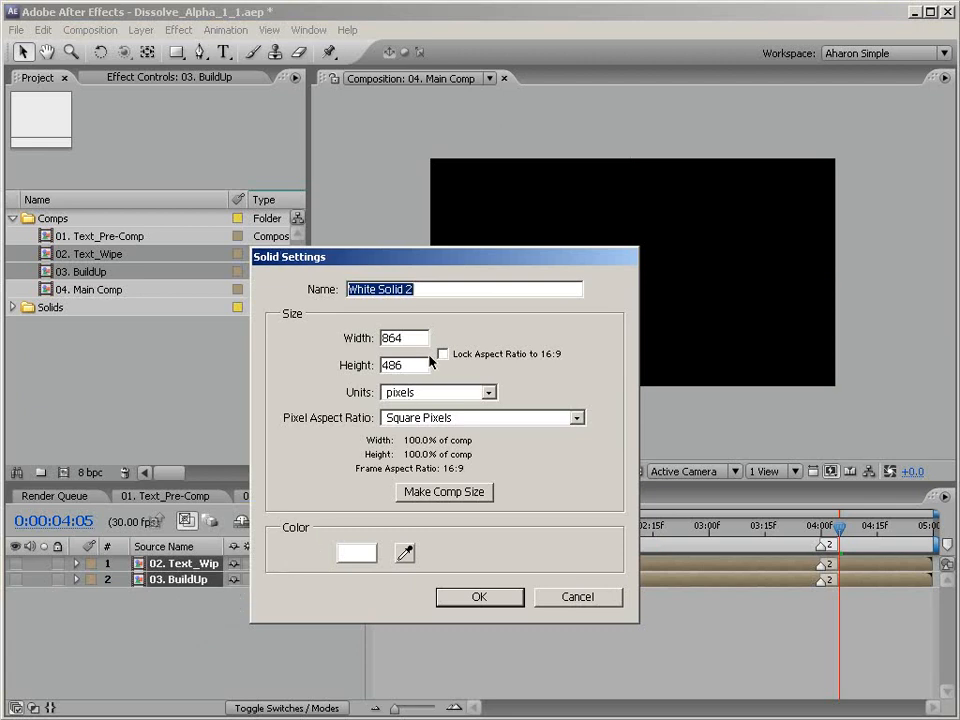
type("Form")
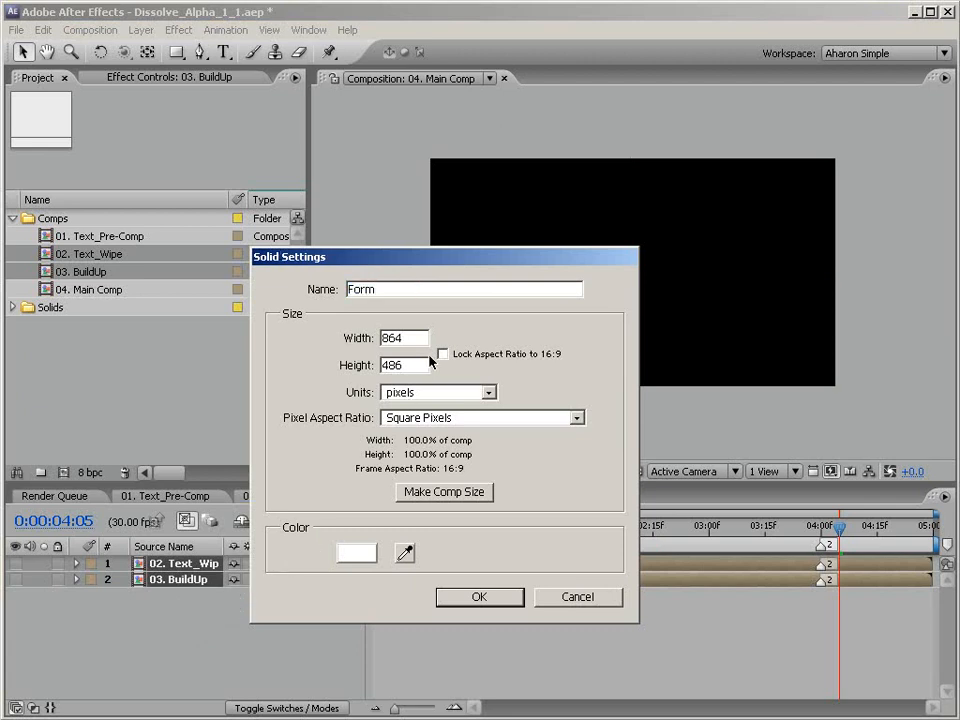
left_click(437, 490)
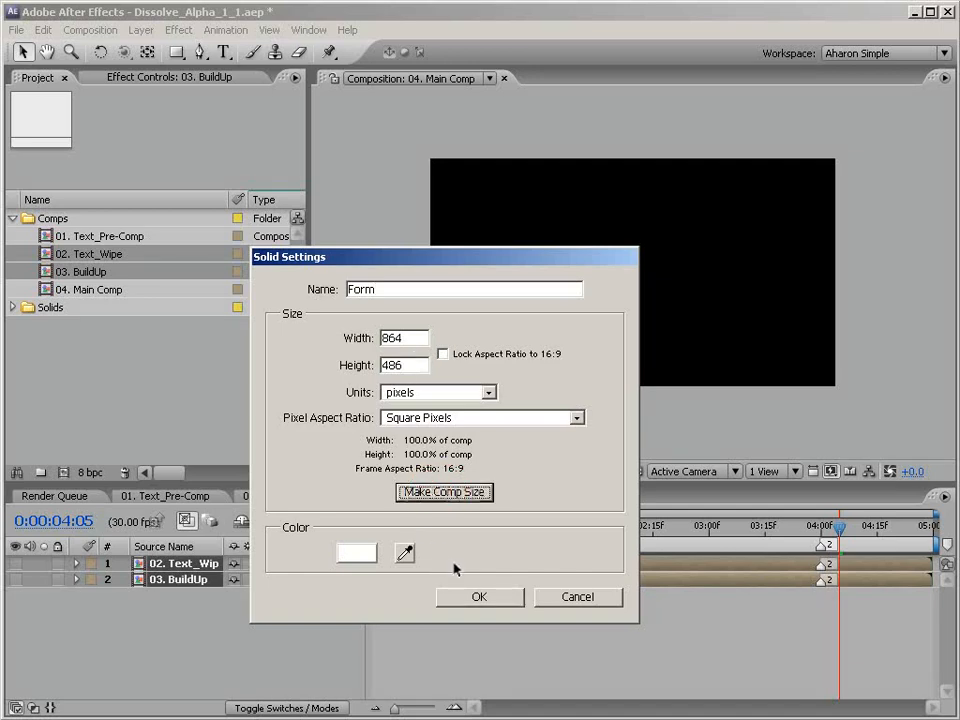
left_click(484, 598)
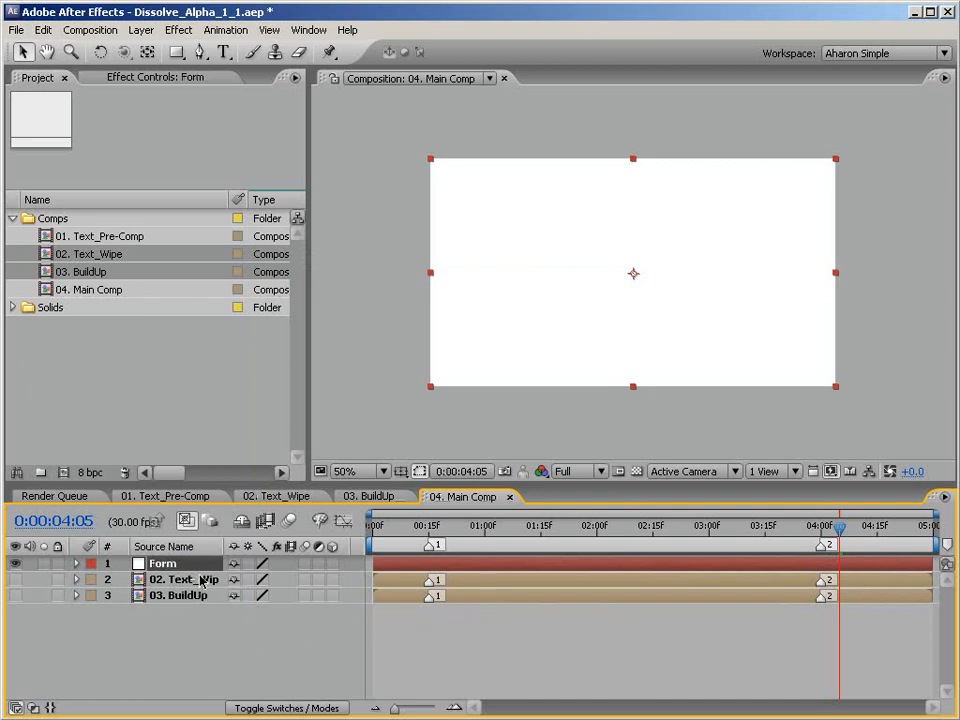
Apply the Trapcode Form effect to the Form solid.
left_click(180, 30)
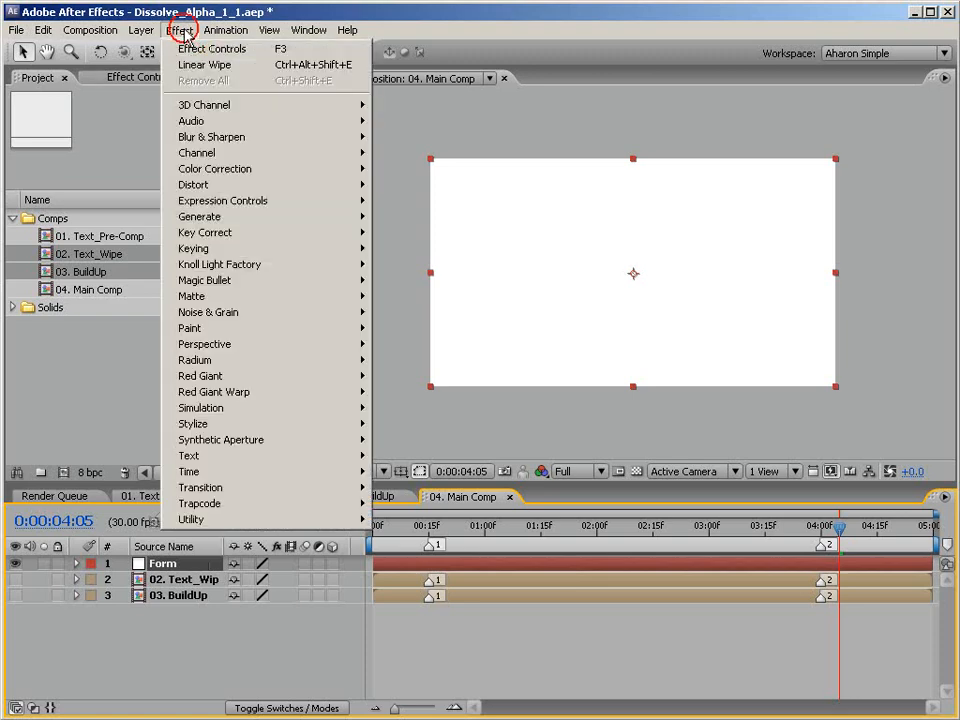
mouse_move(343, 509)
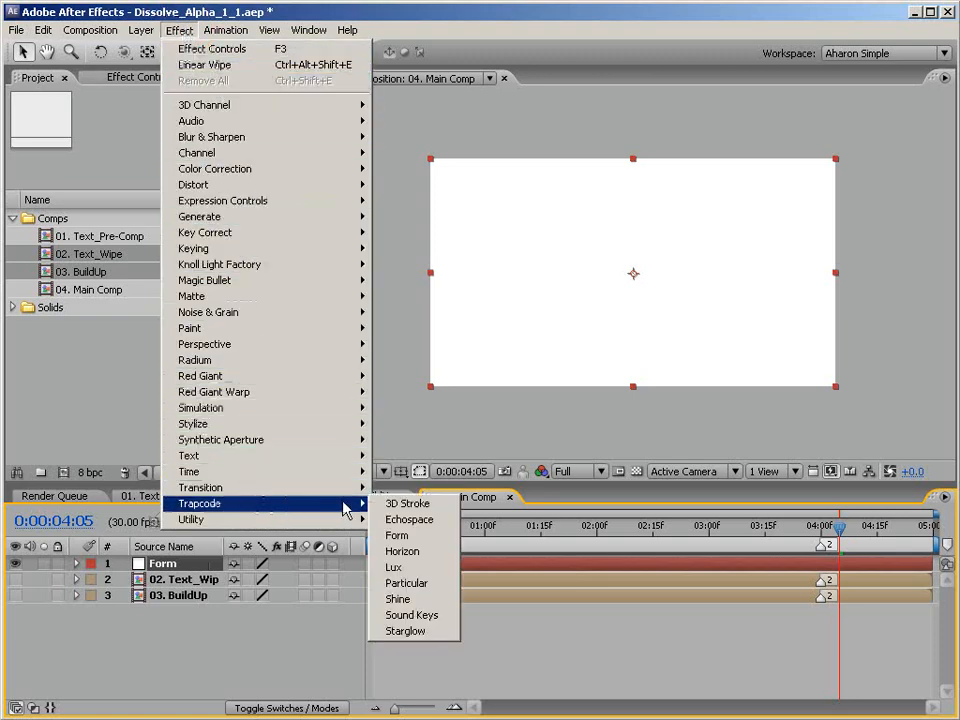
left_click(418, 538)
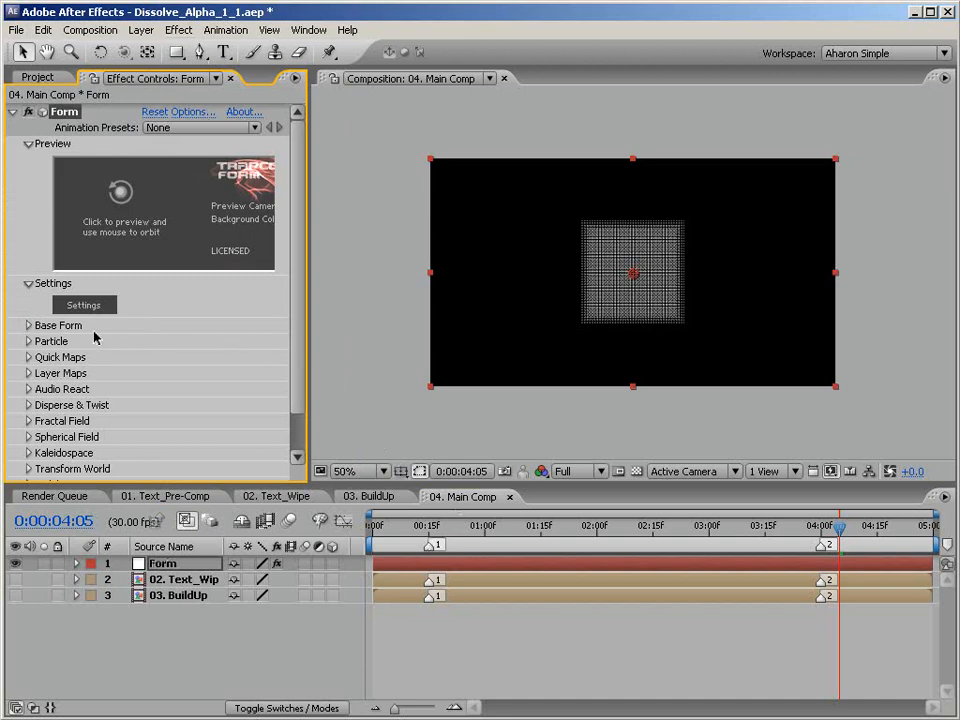
Set the Form effect's Base Form Size X to 864 and Size Y to 486.
left_click(28, 325)
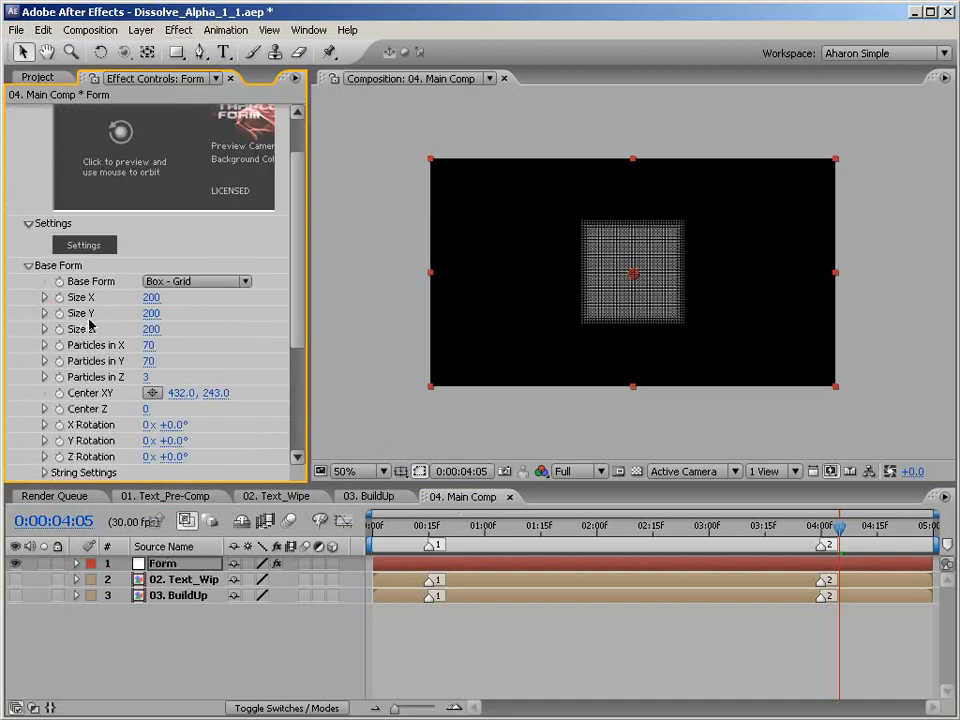
left_click(154, 297)
type("864")
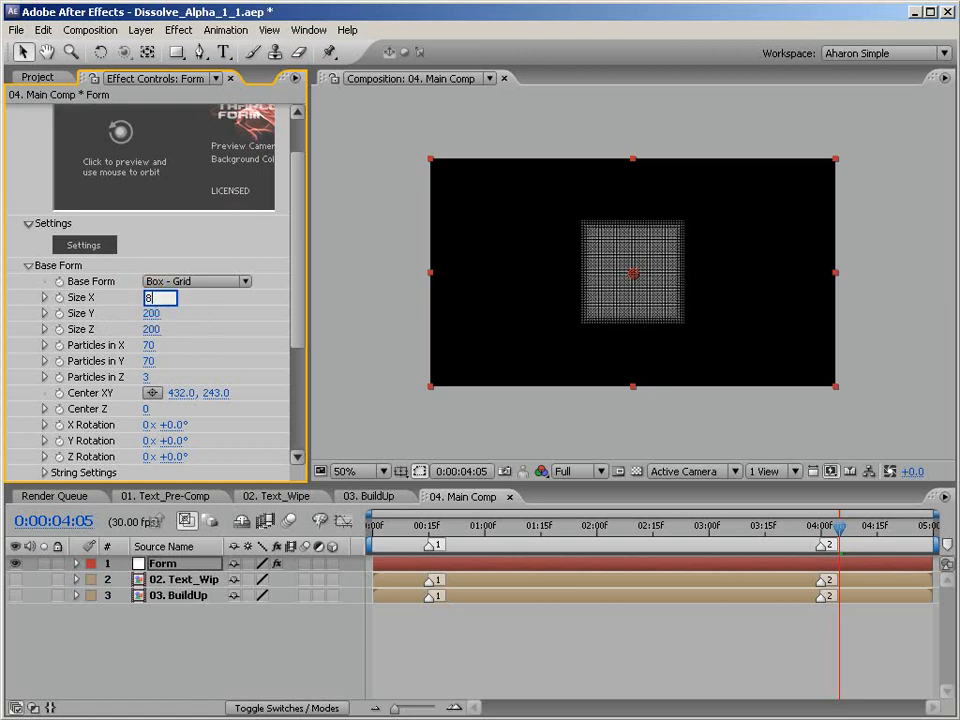
left_click(151, 314)
type("486")
left_click(174, 338)
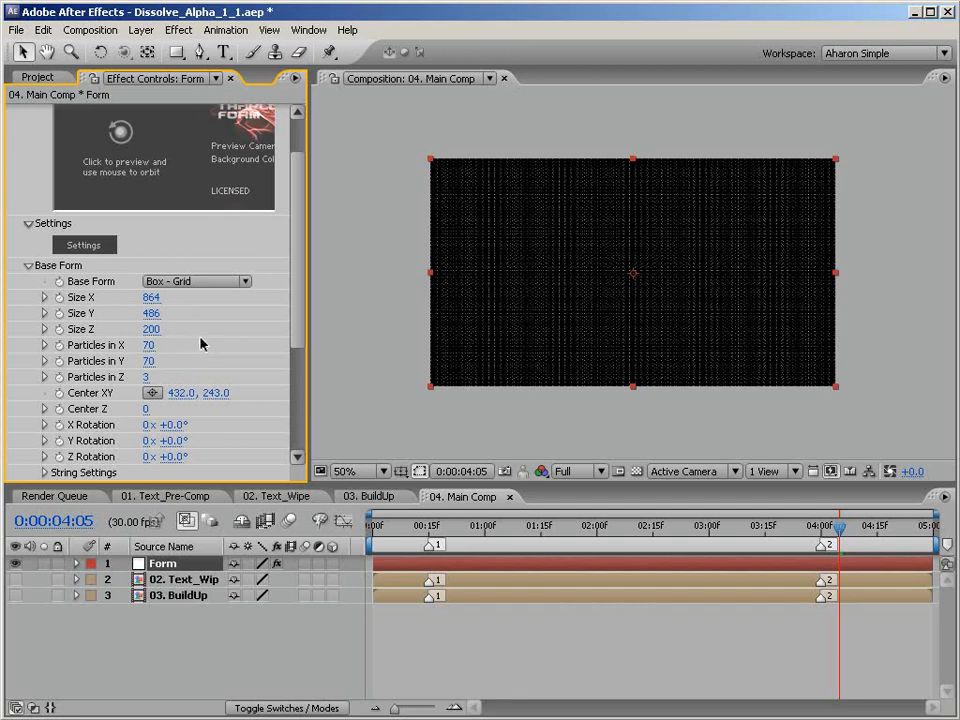
Set the Base Form particle counts to 864 in X, 486 in Y and 1 in Z.
left_click(148, 345)
type("8")
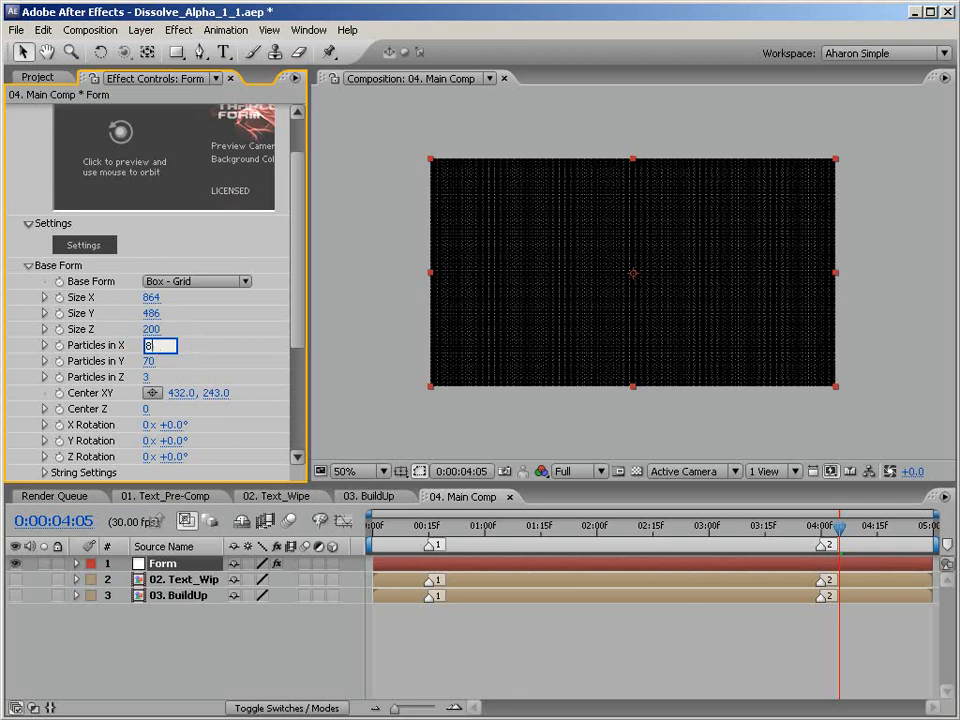
type("64")
left_click(152, 362)
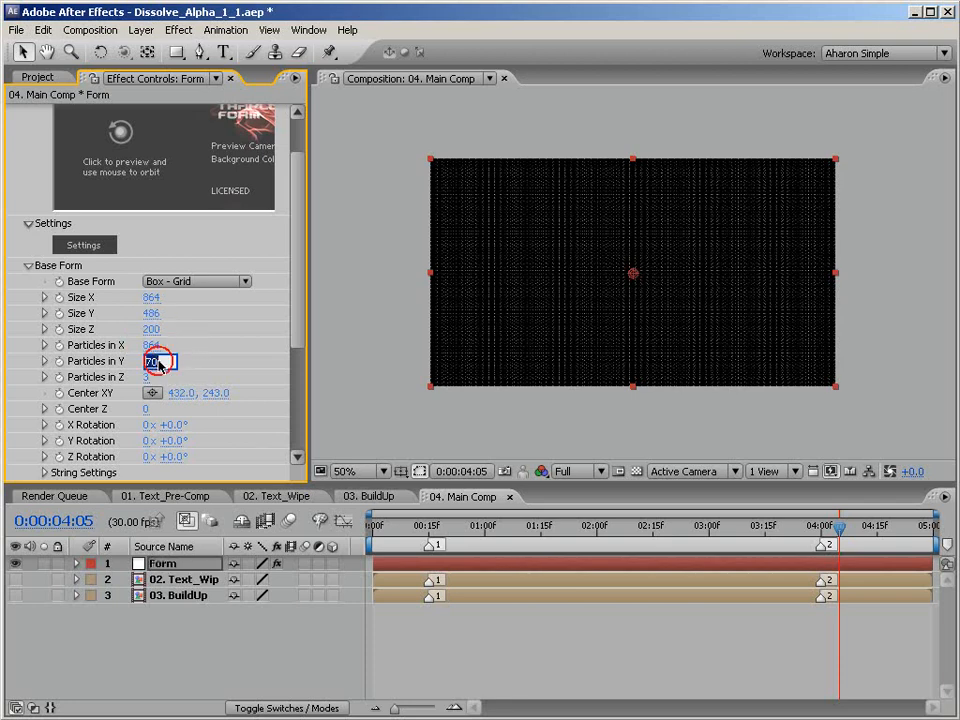
type("486")
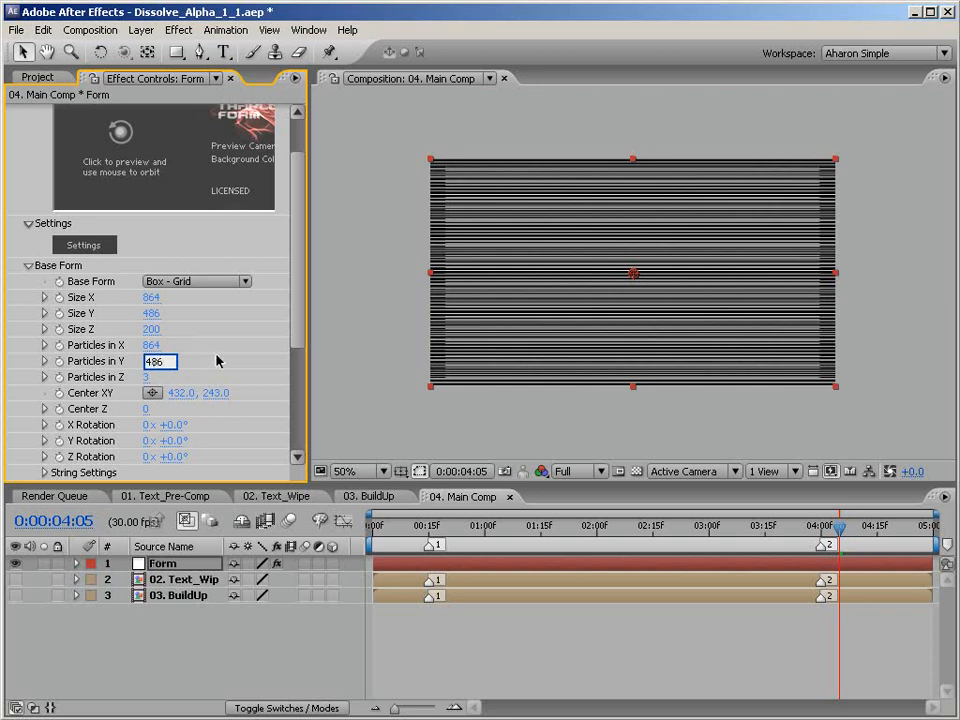
key("Return")
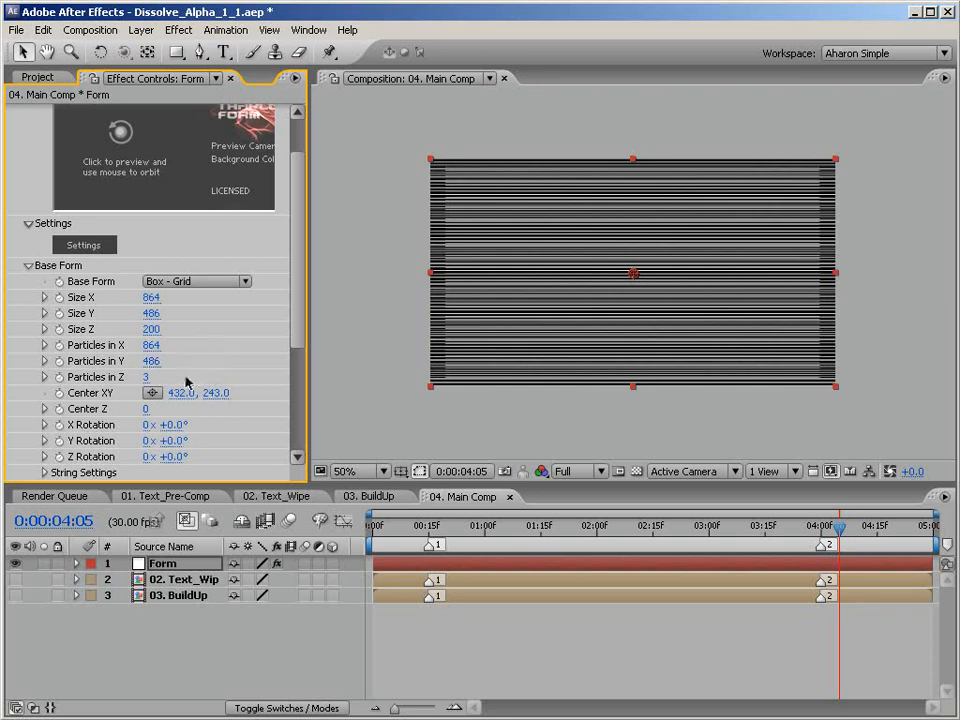
left_click(148, 377)
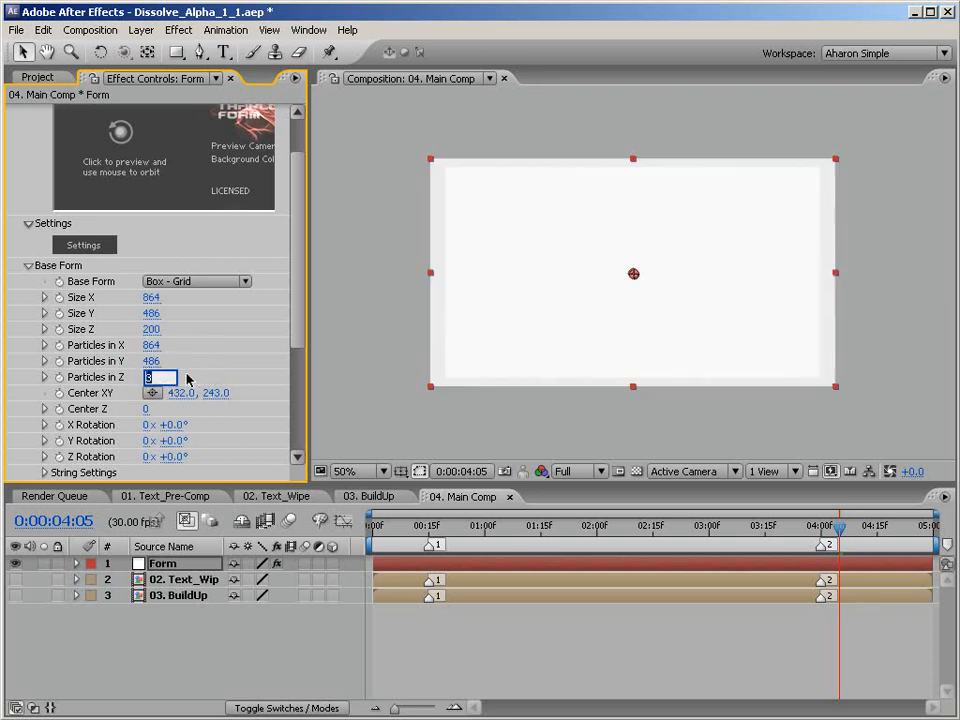
type("1")
key("Return")
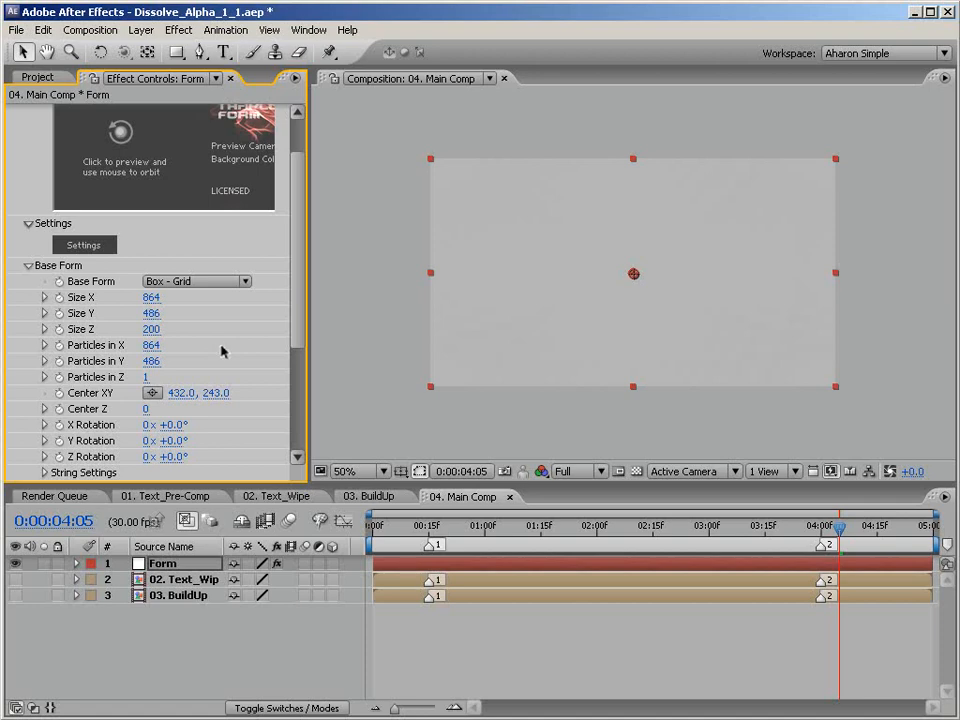
Set Form's Color and Alpha layer map to 02. Text_Wipe, with Functionality RGBA to RGBA and Map Over XY.
scroll(221, 349, "down", 3)
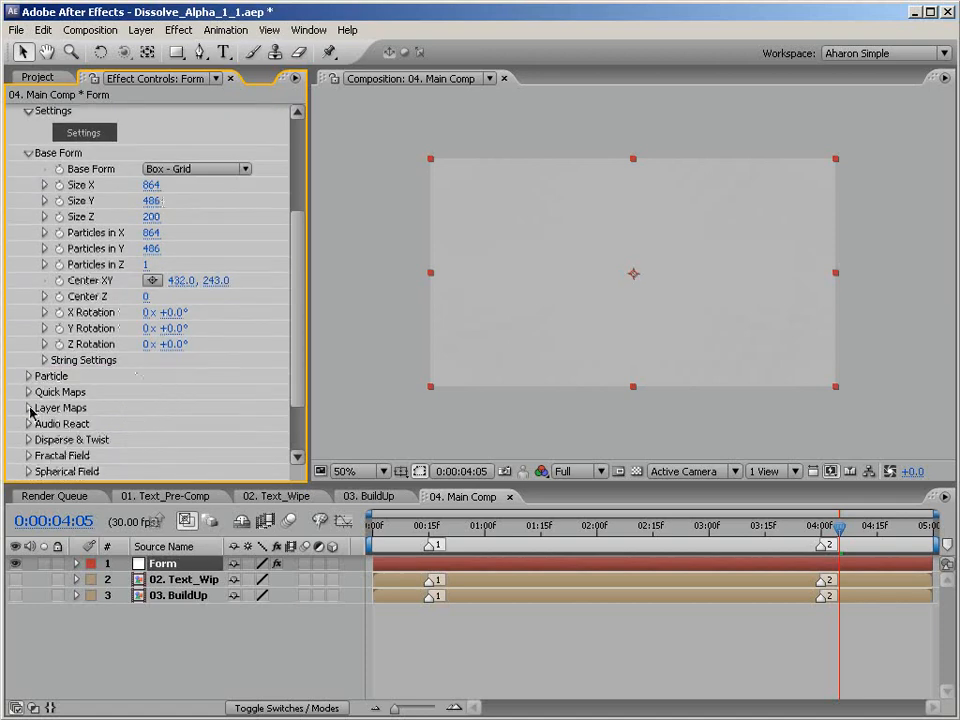
left_click(29, 408)
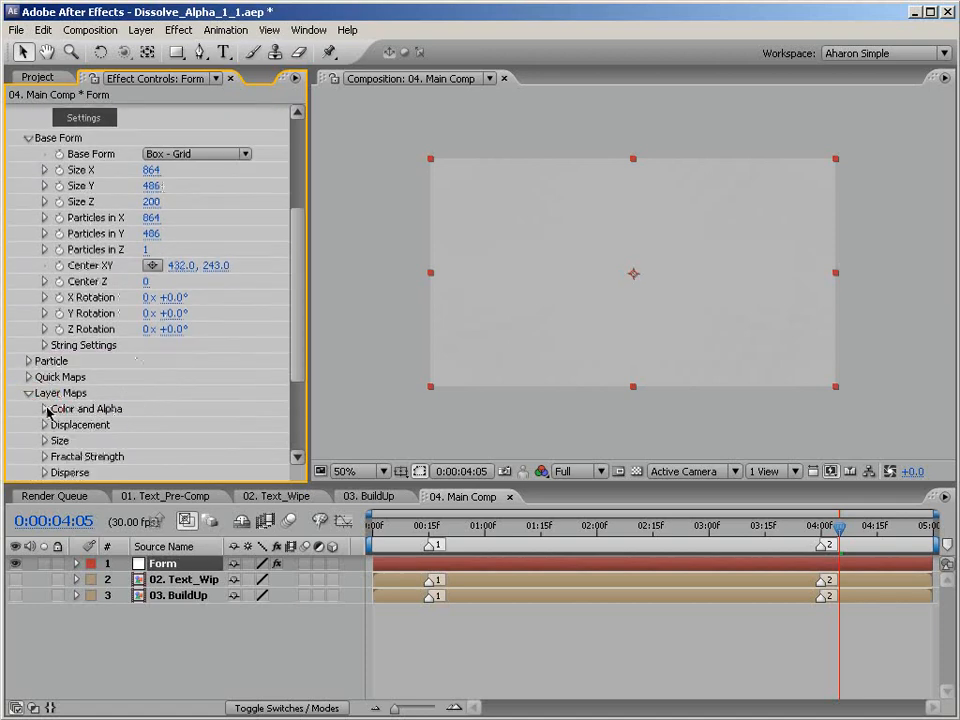
left_click(45, 409)
left_click(188, 428)
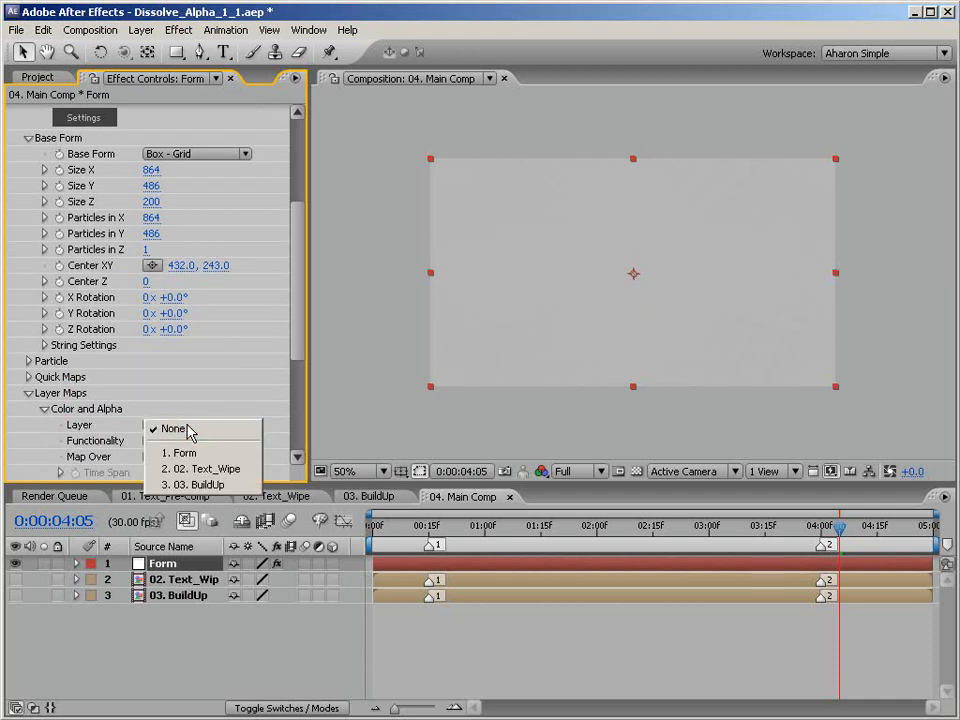
left_click(203, 470)
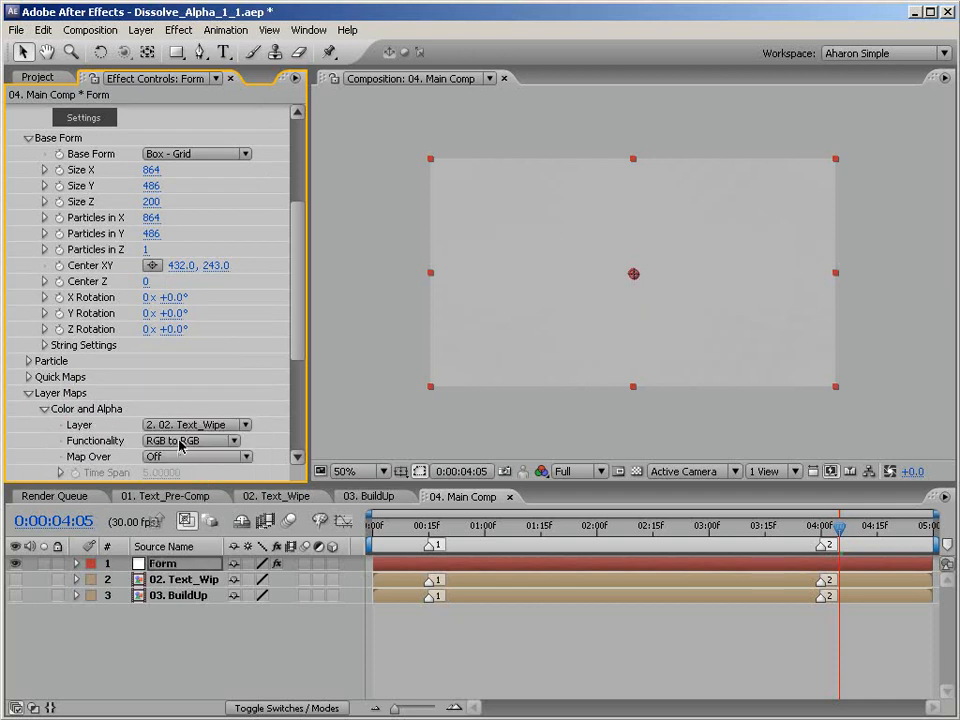
left_click(183, 443)
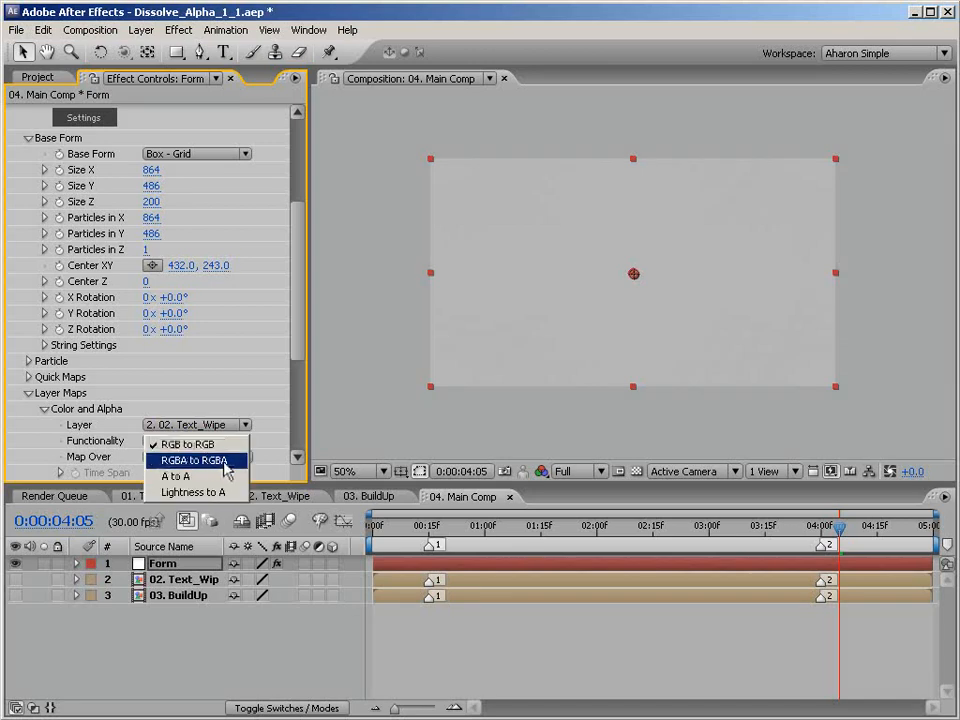
left_click(226, 461)
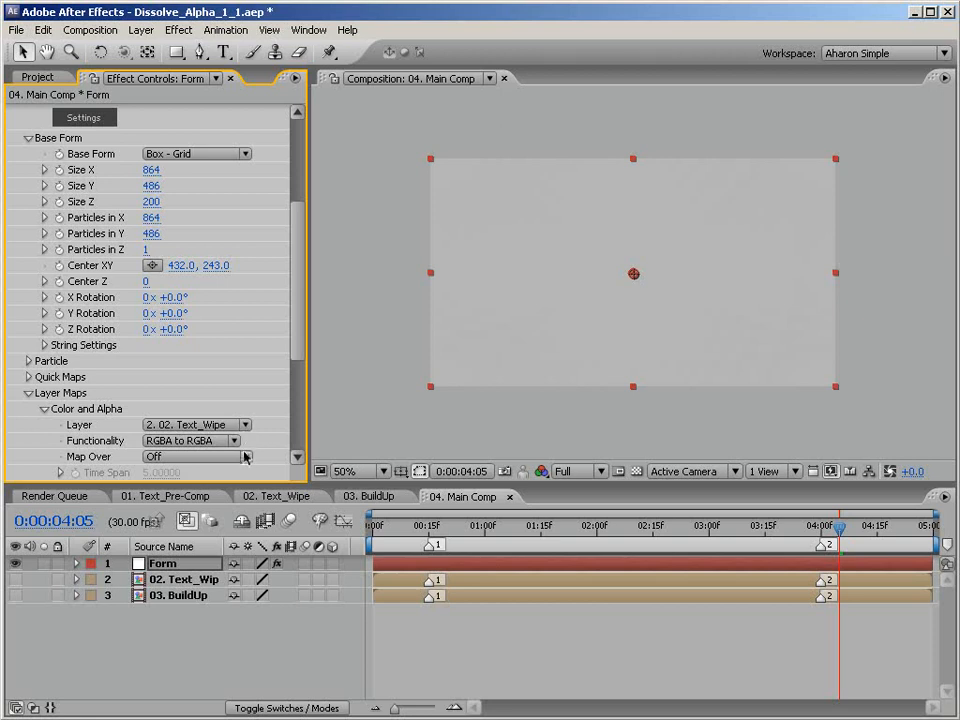
left_click(246, 456)
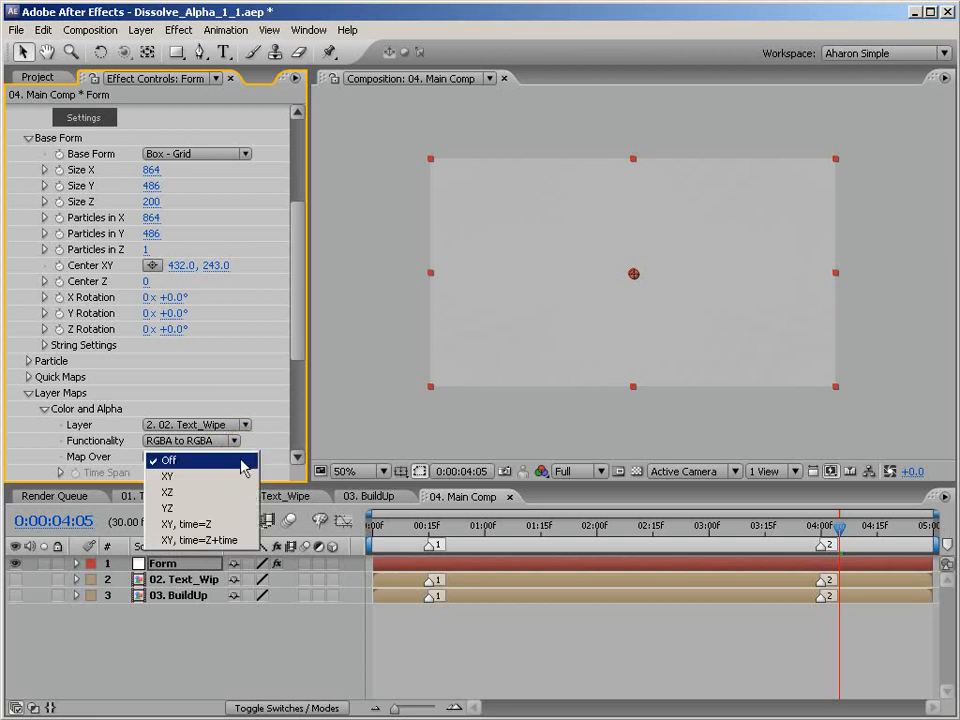
left_click(219, 482)
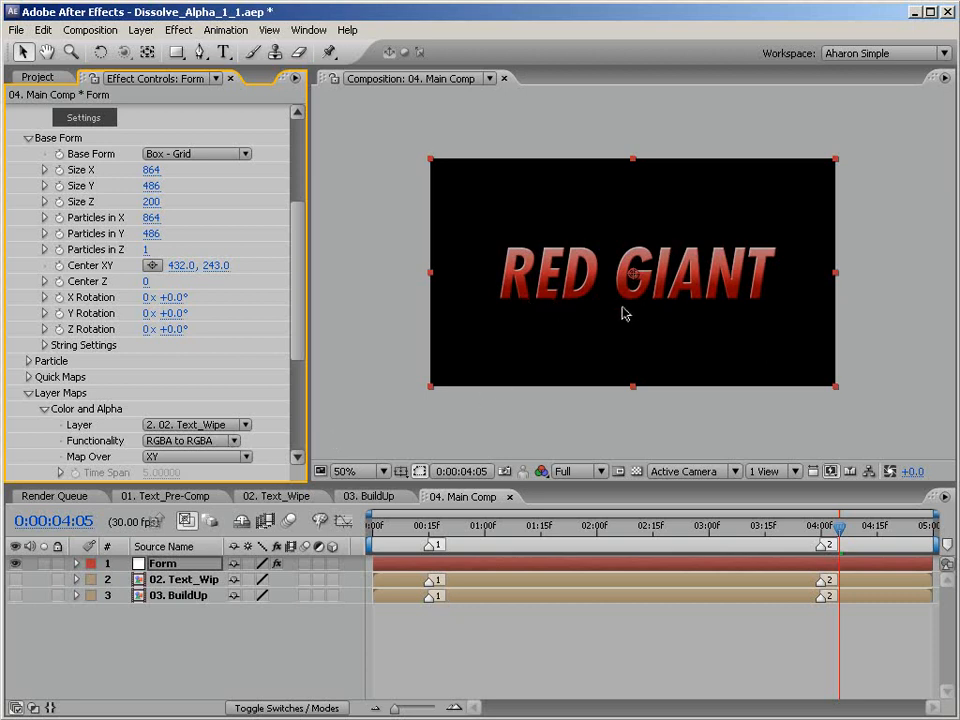
Set the Form particles' Transfer Mode to Normal and compare the text with the 02. Text_Wipe composition.
key(".")
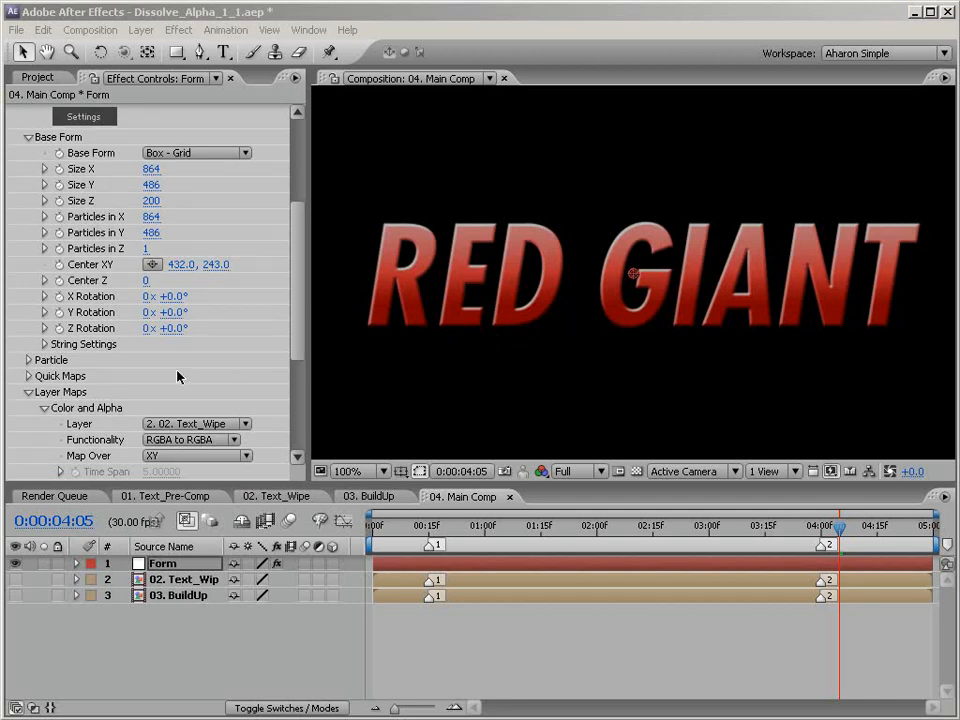
left_click(29, 360)
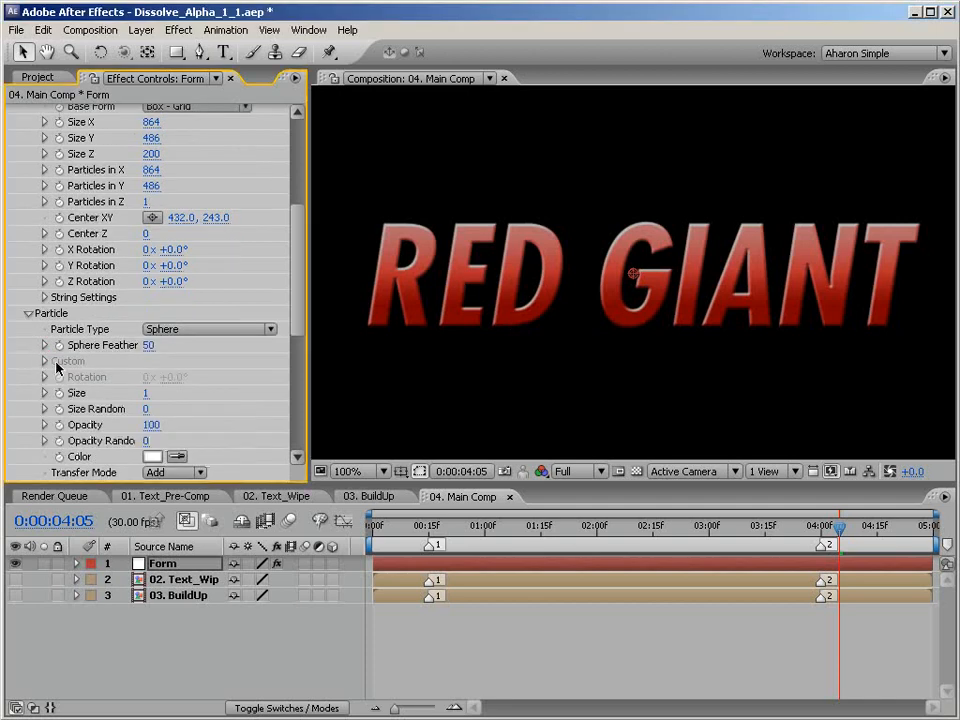
left_click(196, 476)
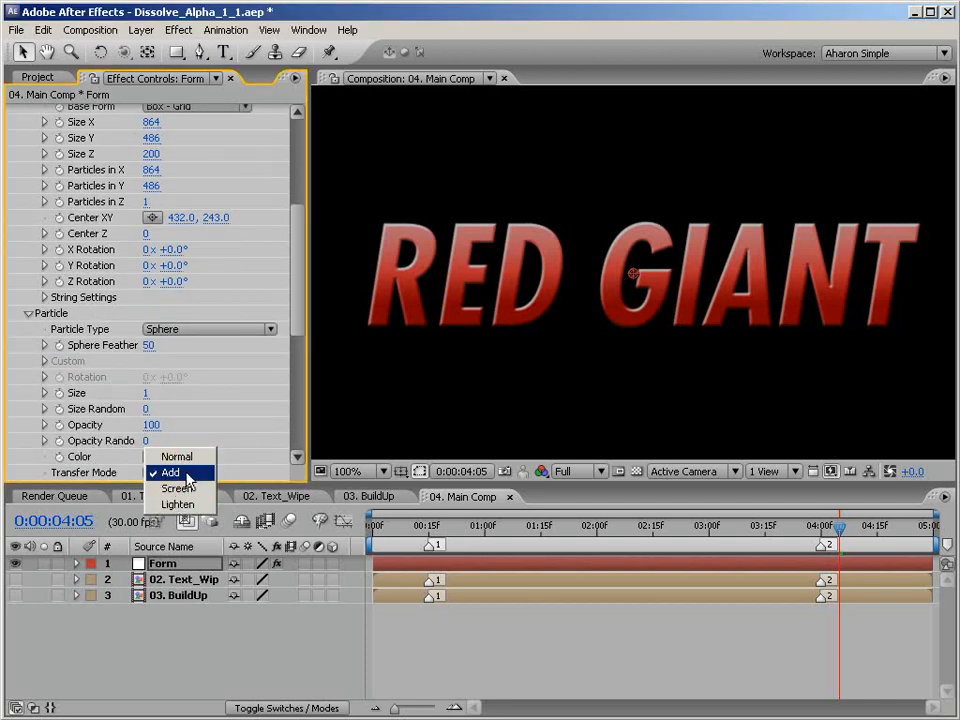
left_click(183, 459)
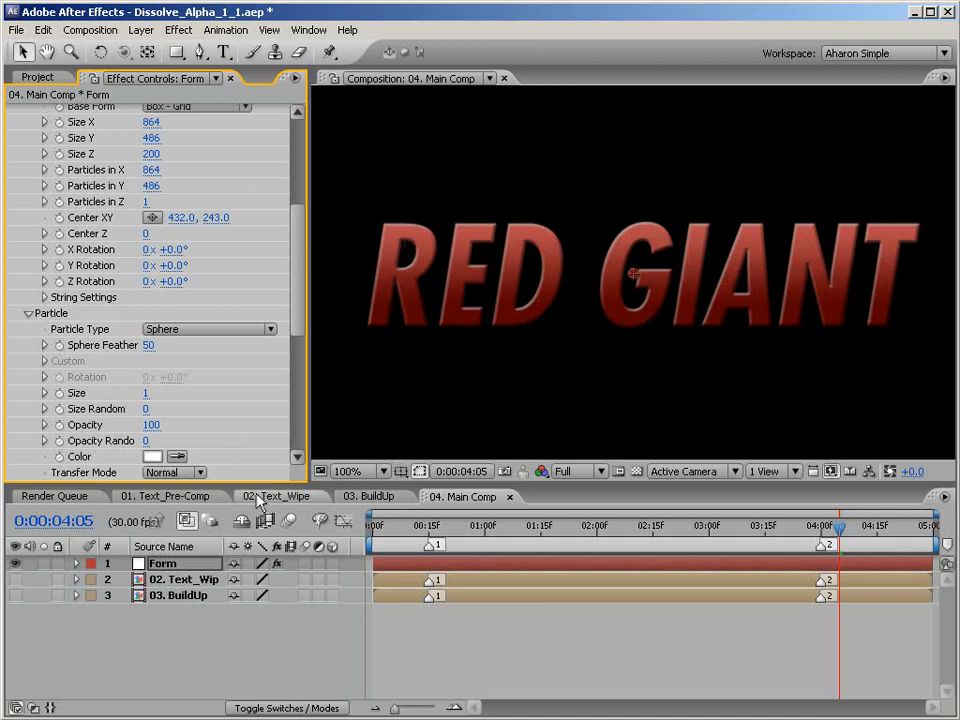
left_click(264, 497)
left_click(440, 495)
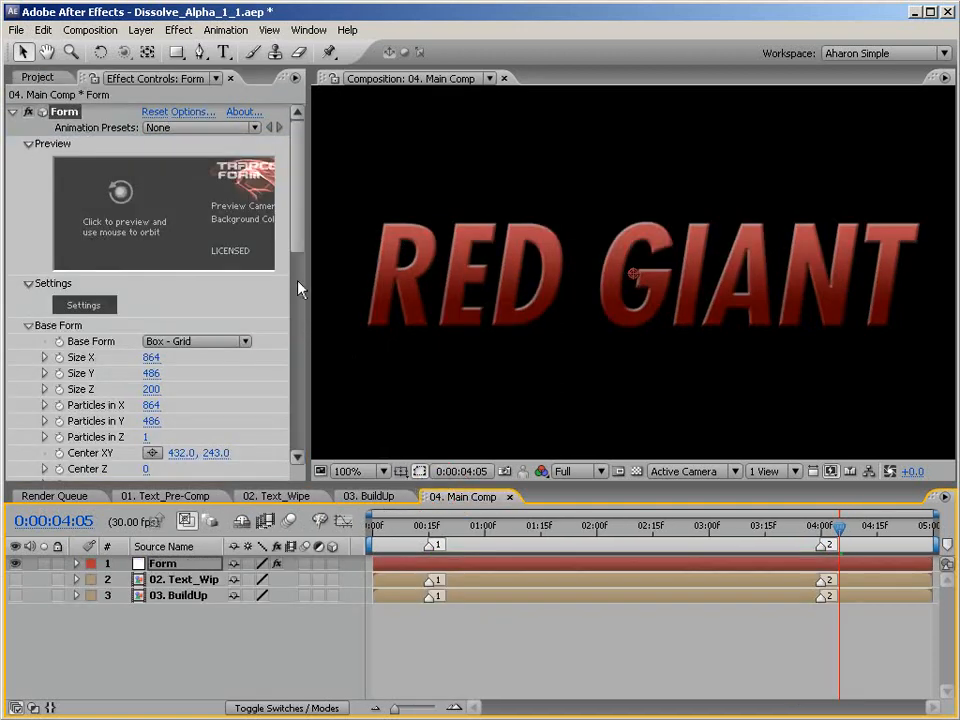
Set the Form particles' Sphere Feather to 0 and compare the text with the 02. Text_Wipe composition again.
left_click_drag(297, 258, 297, 328)
scroll(223, 252, "down", 3)
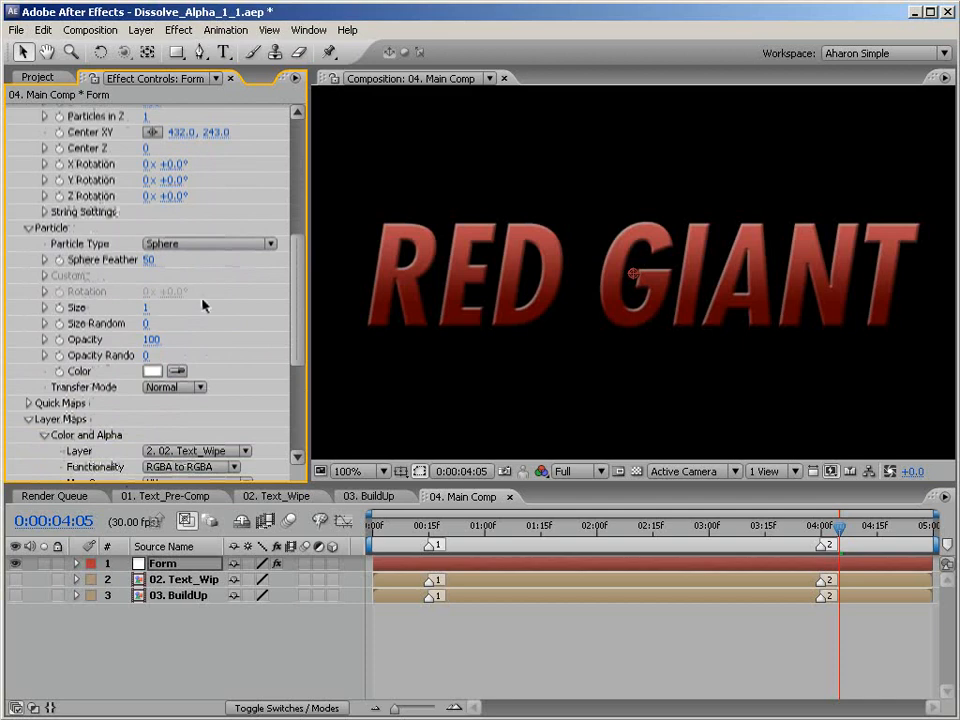
left_click(149, 259)
type("0")
key("Return")
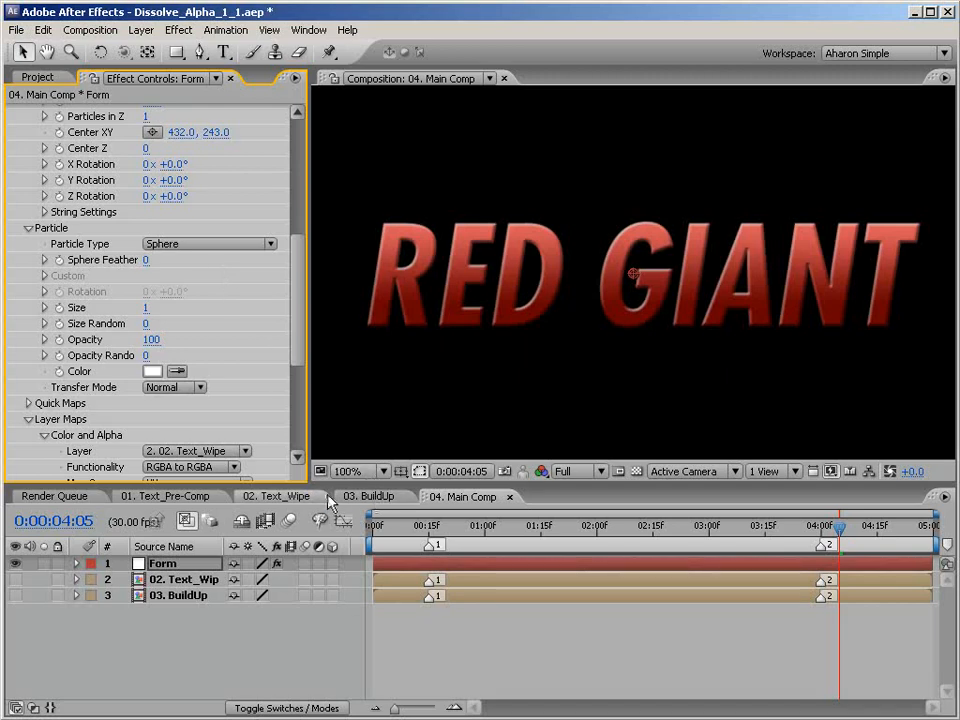
left_click(290, 496)
left_click(455, 496)
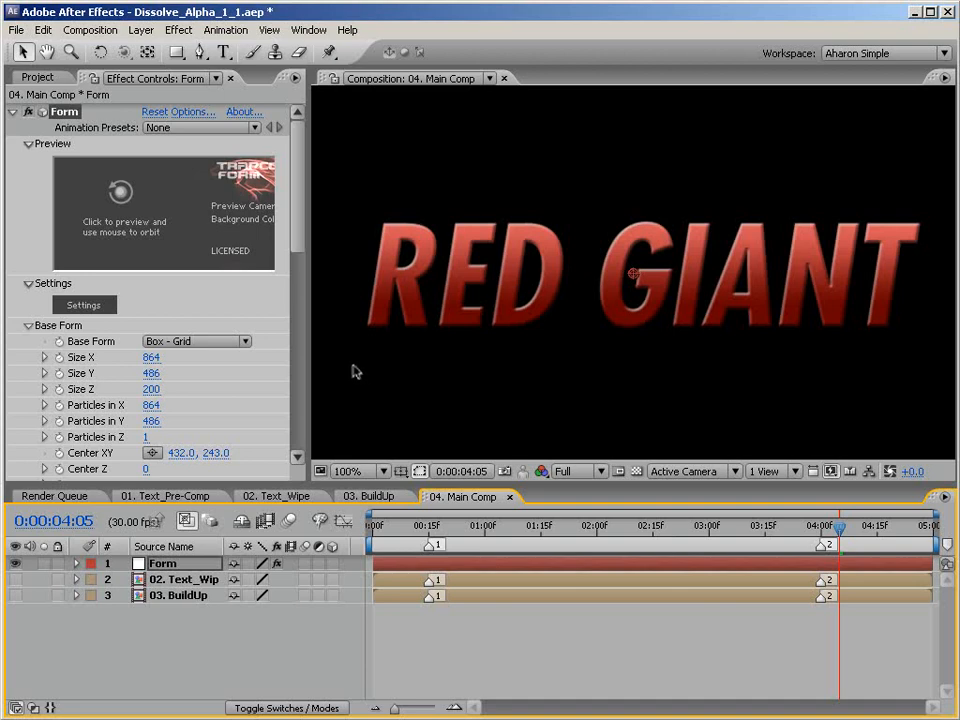
Apply a Levels effect to the Form solid and set its Alpha Input White to 213.
left_click(179, 30)
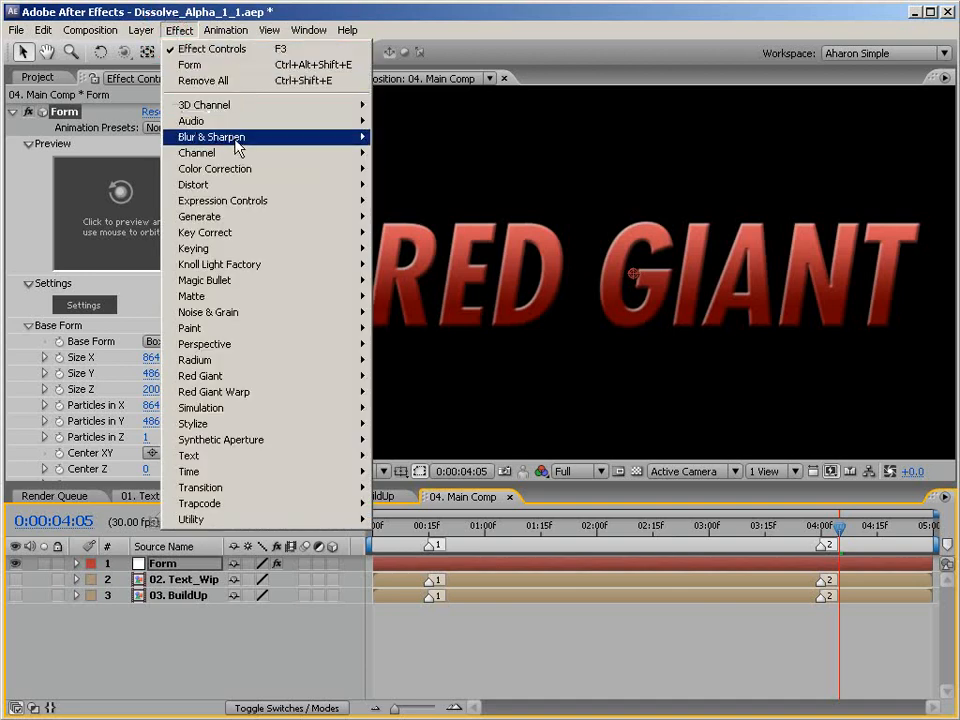
mouse_move(243, 177)
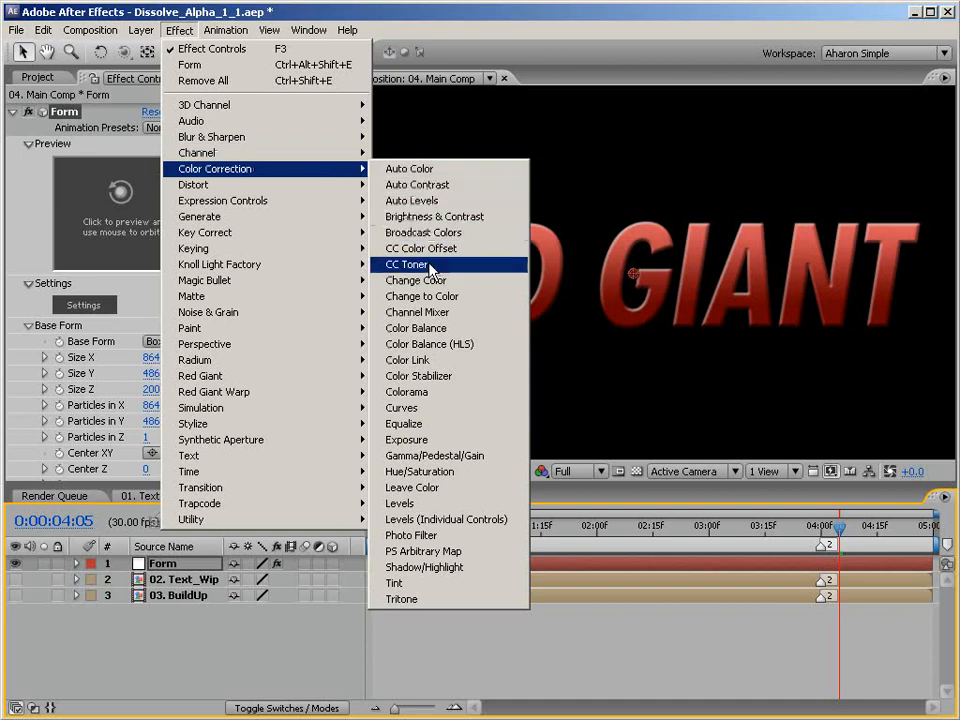
left_click(413, 505)
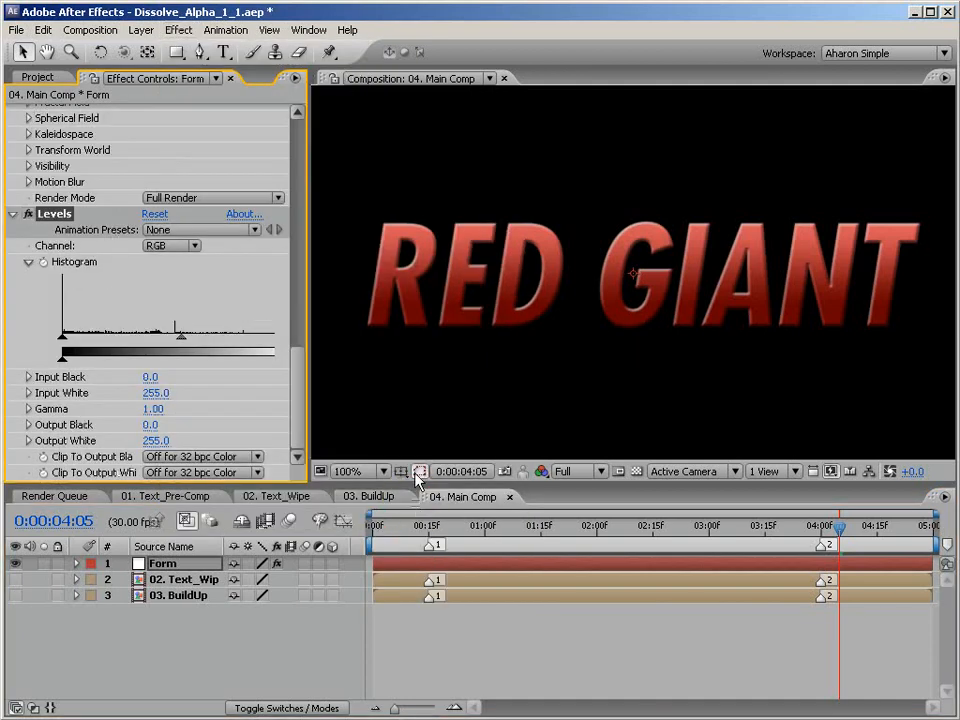
left_click_drag(311, 394, 345, 393)
left_click(165, 246)
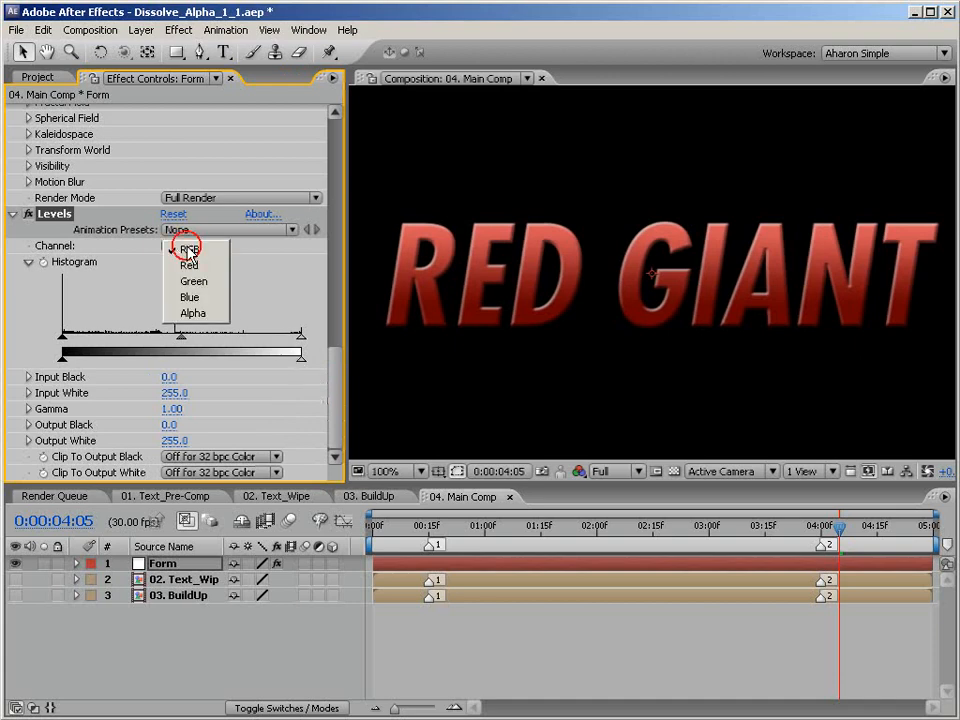
left_click(176, 313)
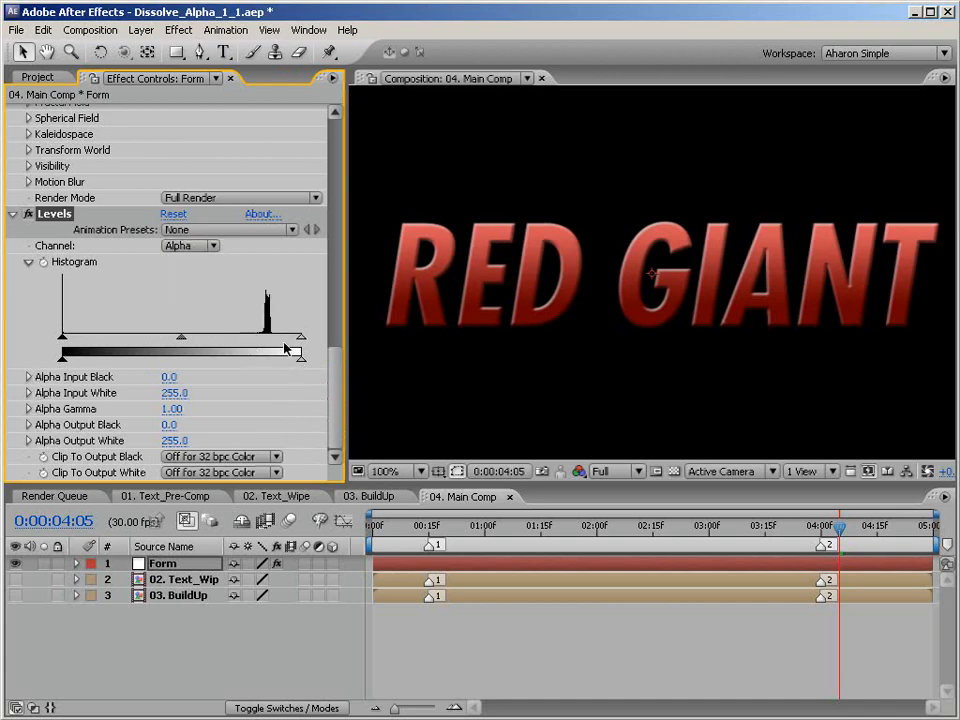
left_click_drag(301, 336, 263, 341)
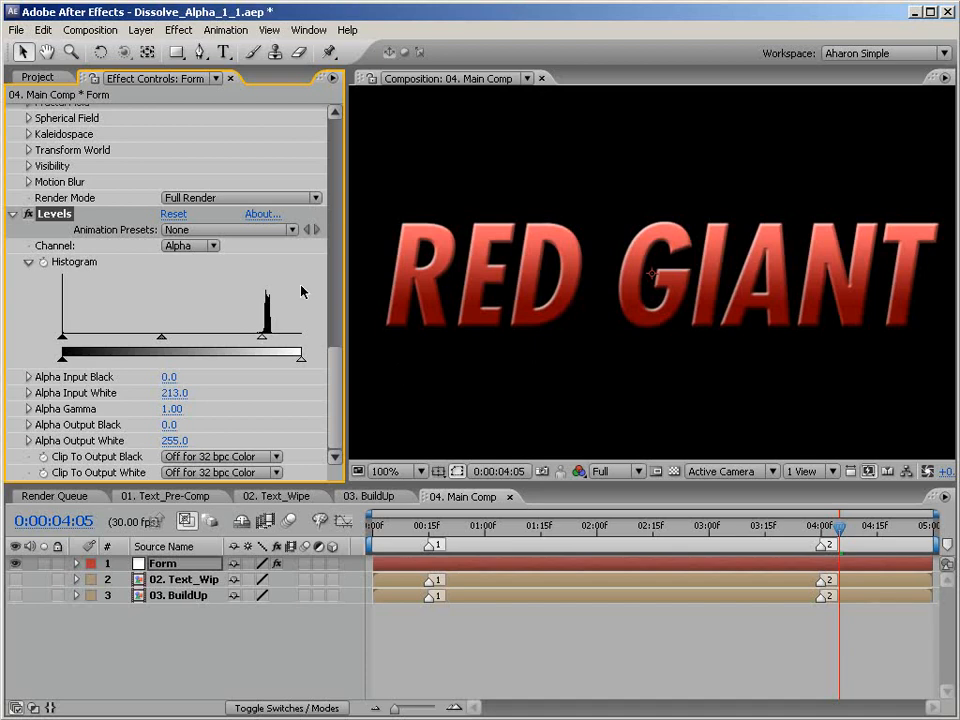
Set Form's Disperse layer map to 03. BuildUp with Map Over XY.
left_click_drag(330, 358, 335, 297)
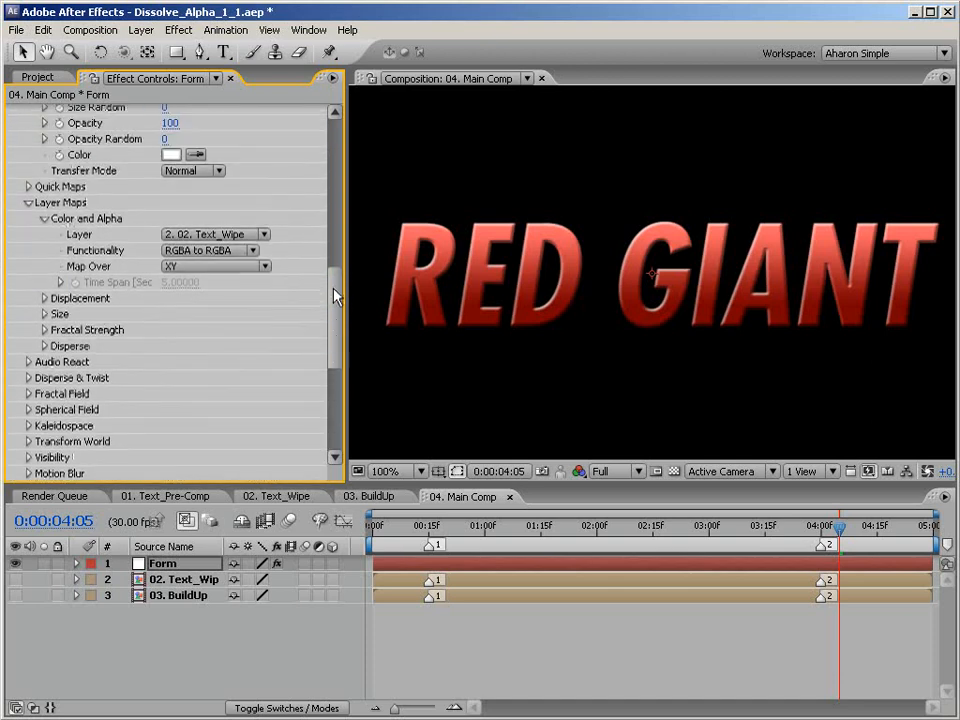
left_click(44, 346)
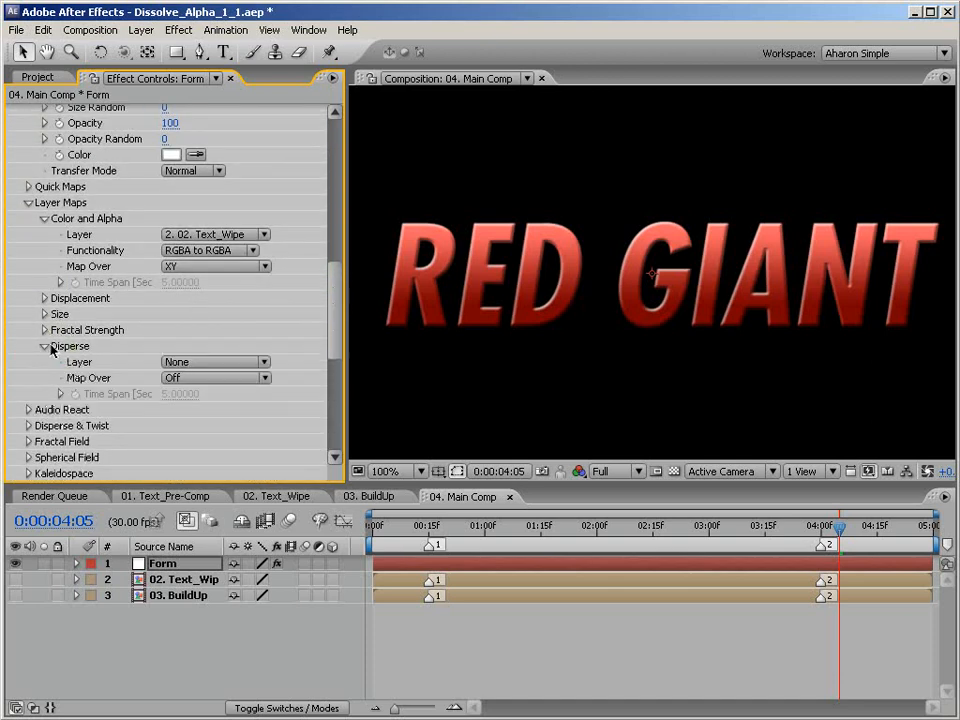
left_click(197, 366)
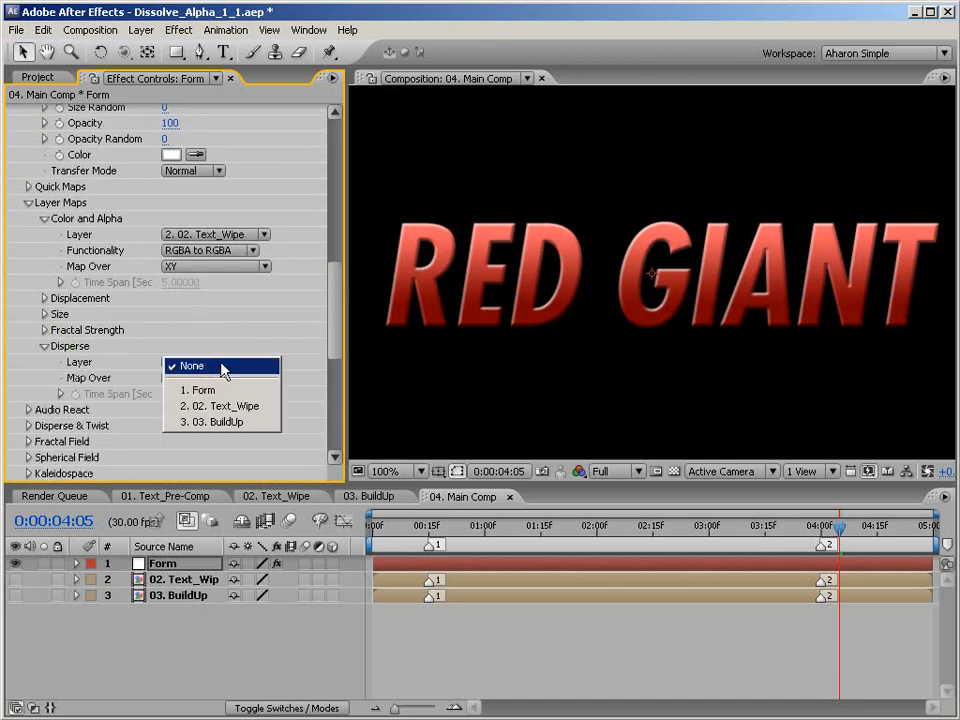
left_click(235, 428)
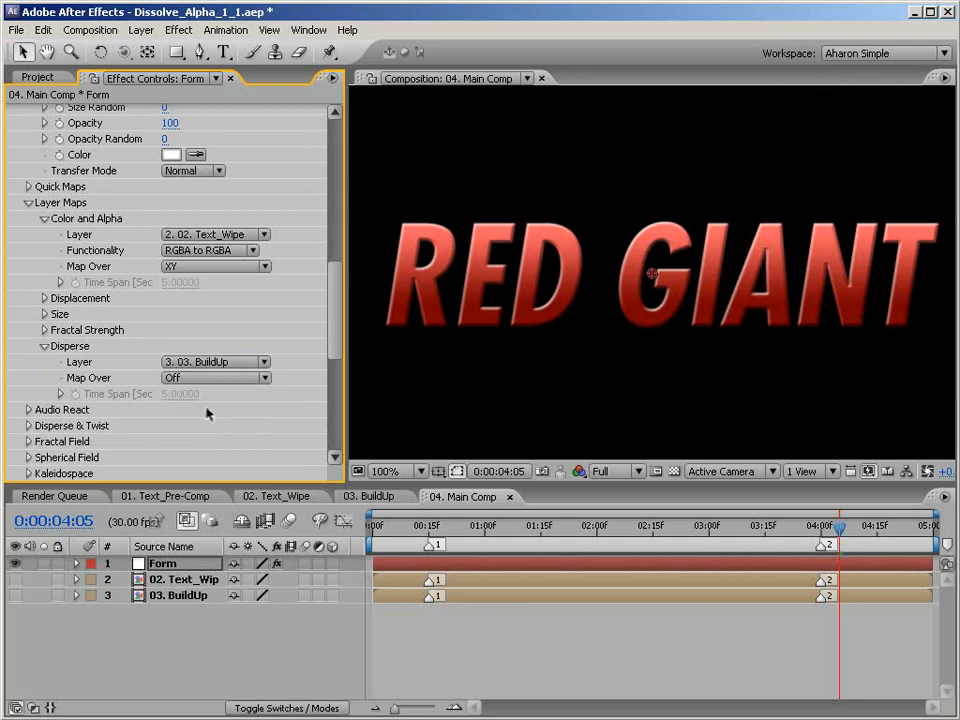
left_click(193, 378)
left_click(193, 398)
Set Form's Disperse amount to 200 under Disperse & Twist and preview the dissolve animation.
left_click(28, 425)
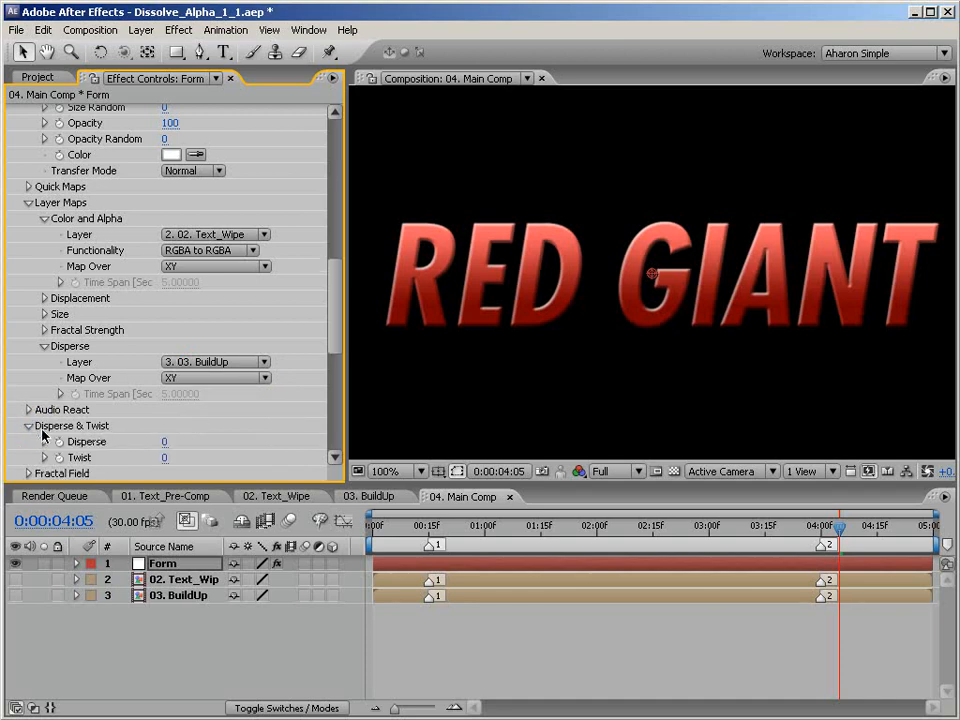
left_click(165, 444)
type("200")
key("Return")
key("KP_0")
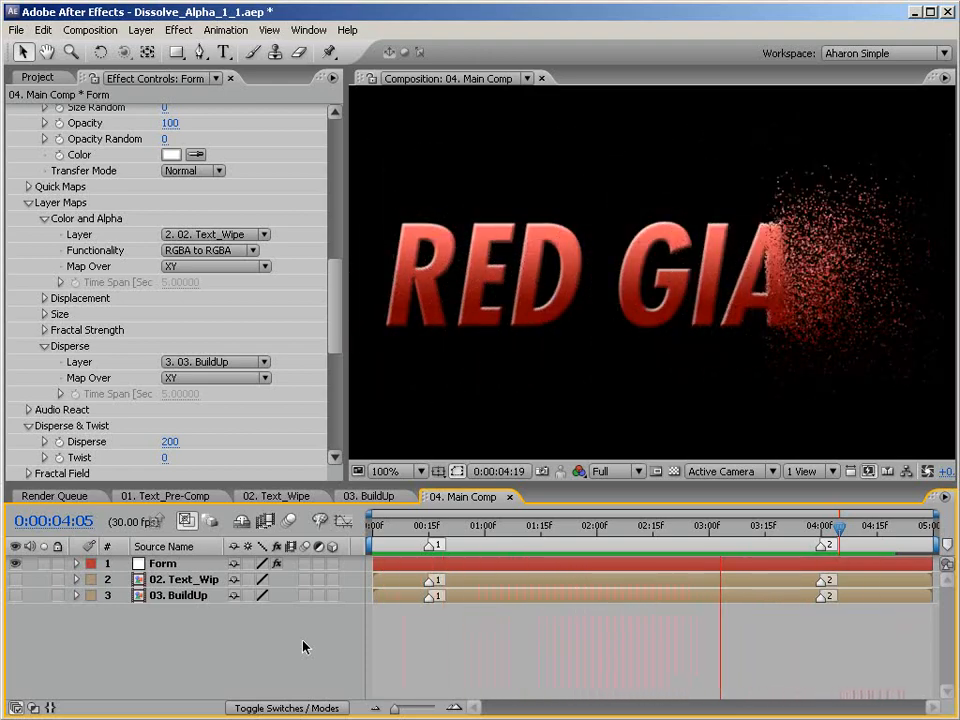
key("space")
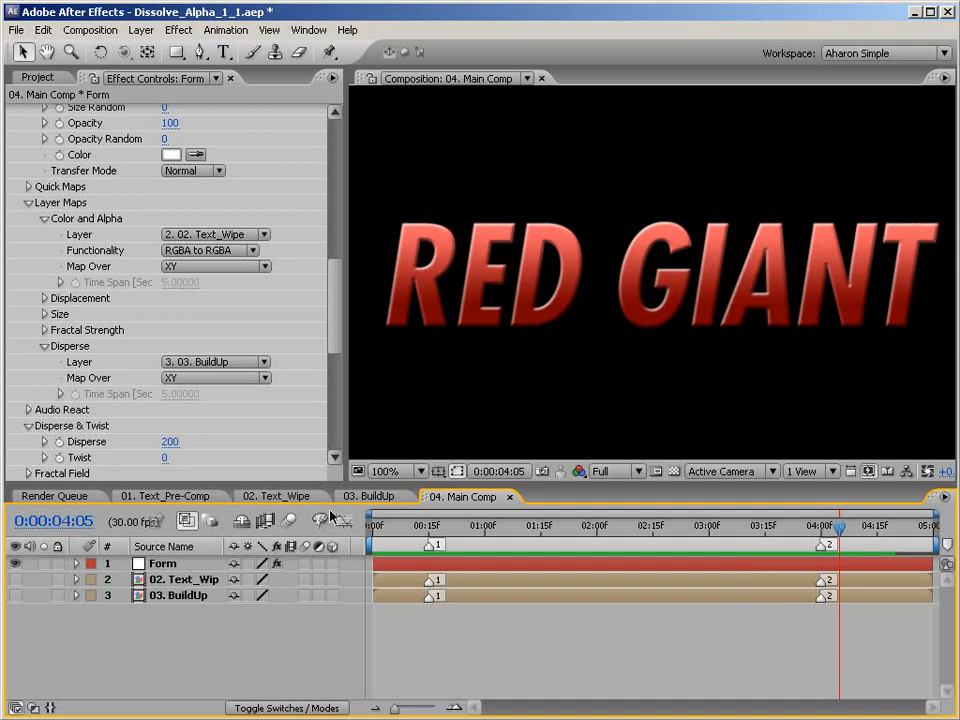
Scrub the gradient wipe in 03. BuildUp and compare it with the particle dispersion in 04. Main Comp.
left_click(369, 496)
left_click_drag(410, 527, 642, 528)
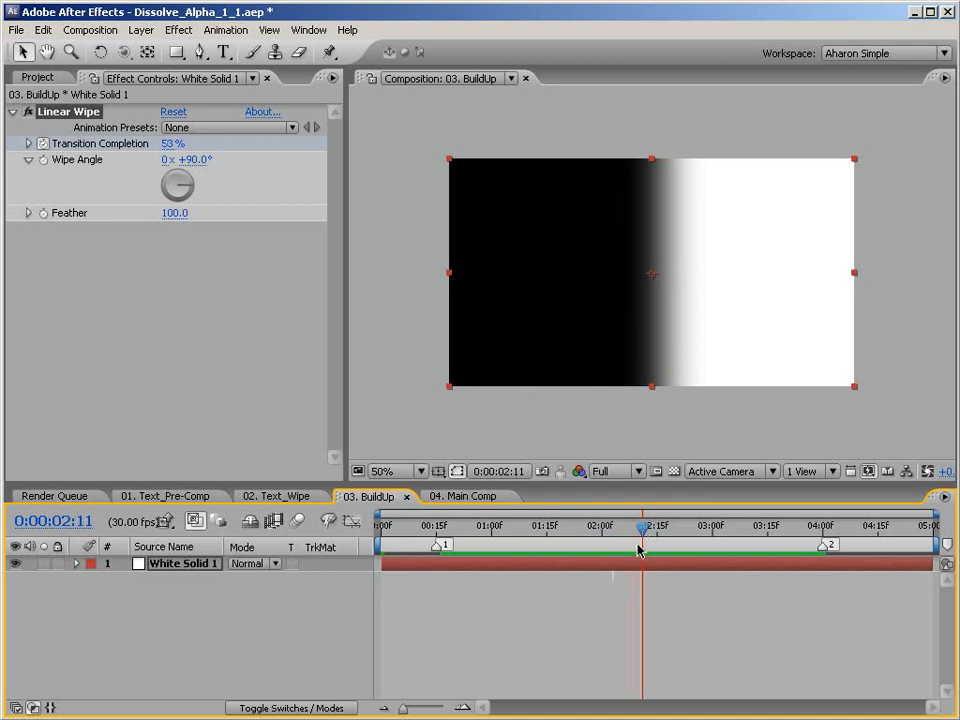
left_click_drag(641, 530, 679, 527)
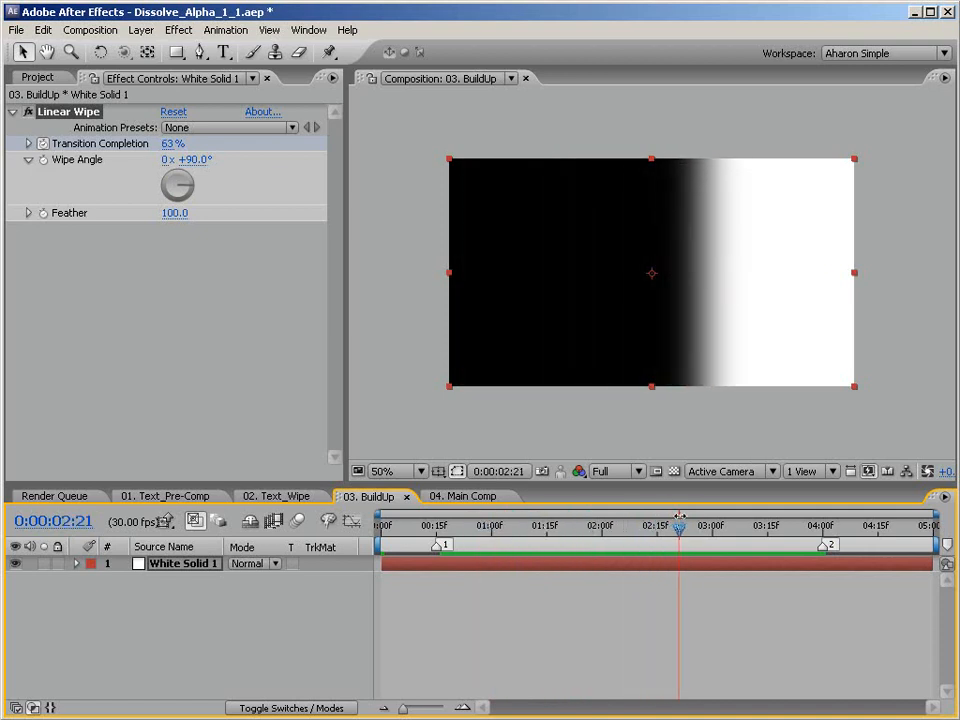
left_click(455, 497)
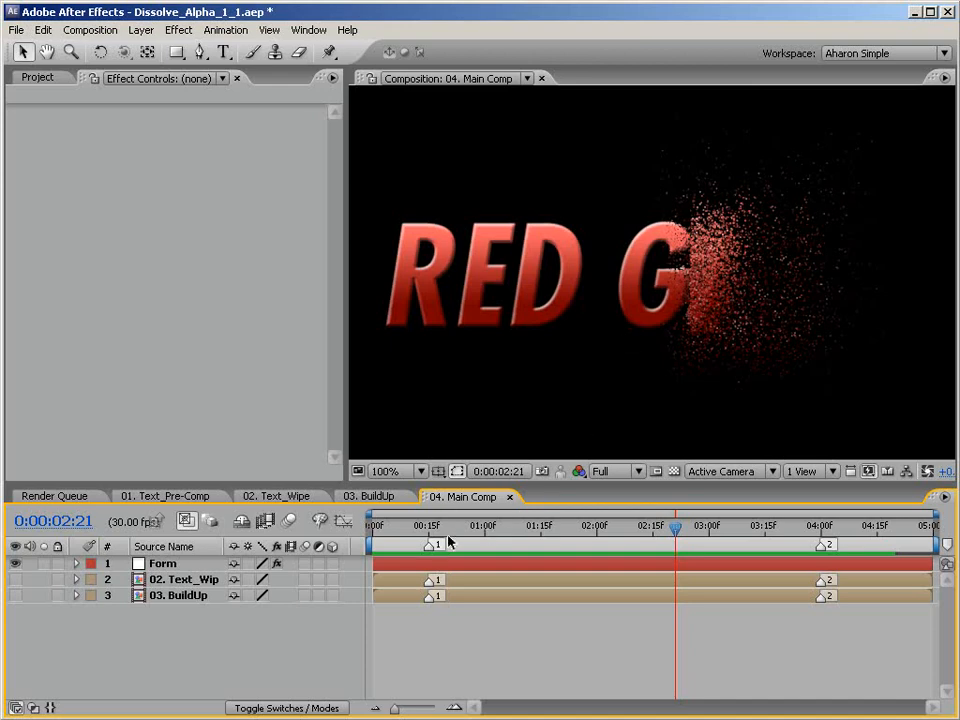
mouse_move(677, 528)
left_mouse_down()
mouse_move(645, 531)
mouse_move(668, 532)
left_mouse_up()
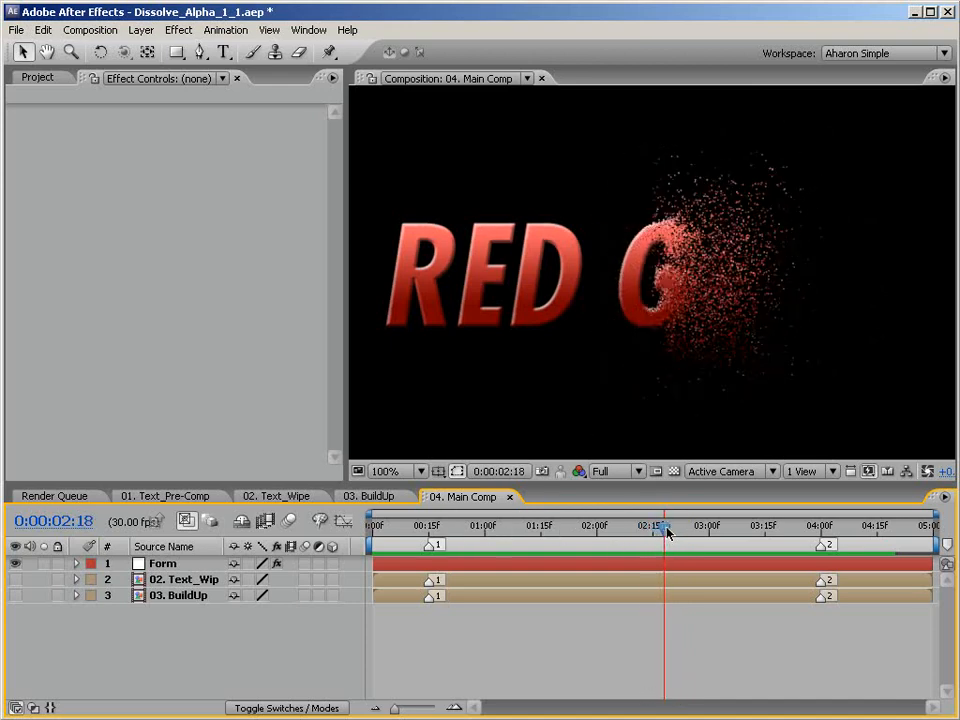
Examine the text wipe and its transparency in 02. Text_Wipe, comparing it with 04. Main Comp and 03. BuildUp.
left_click(275, 497)
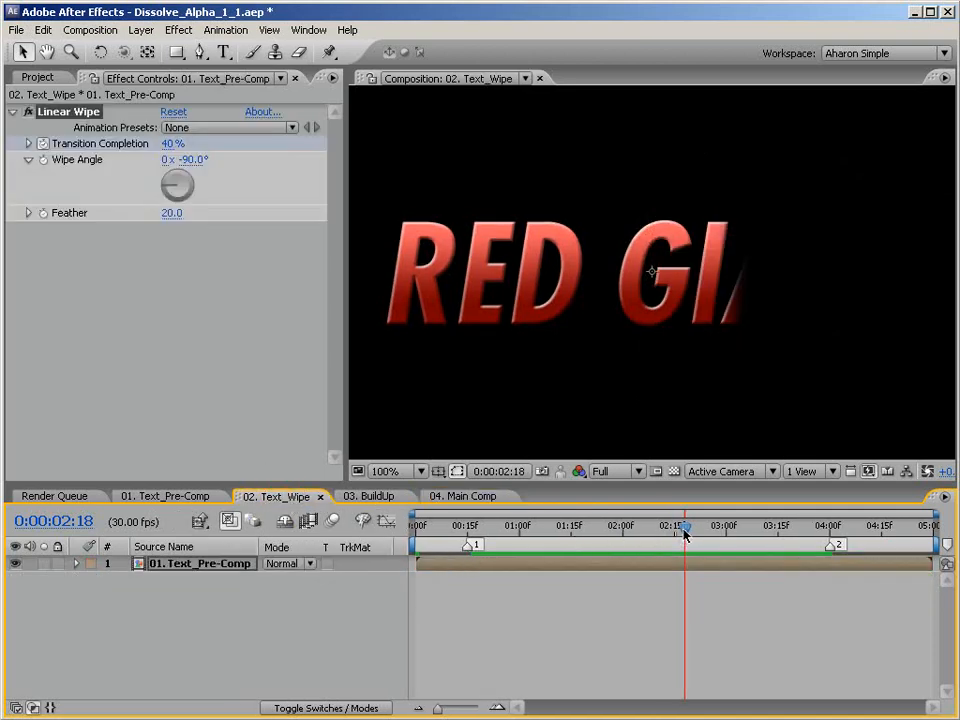
left_click_drag(685, 534, 661, 535)
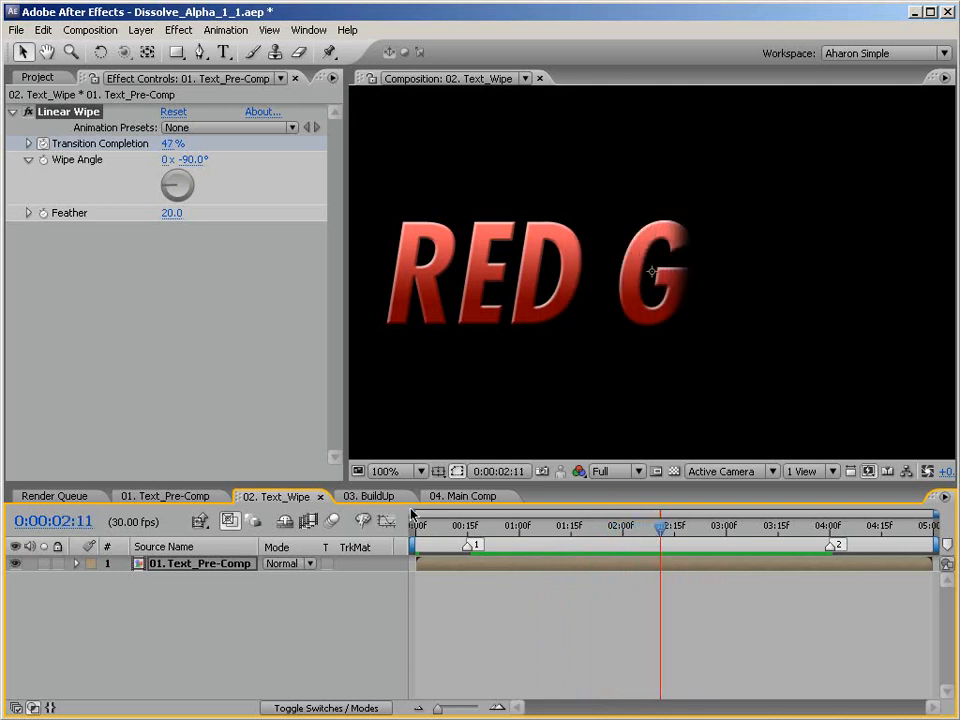
left_click(675, 471)
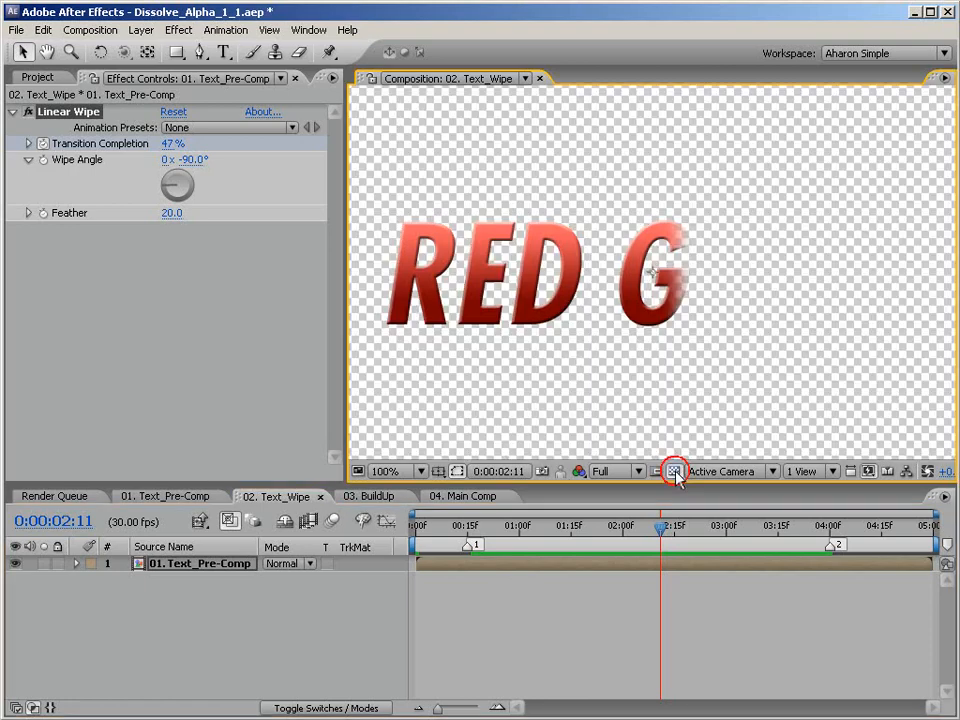
left_click(674, 471)
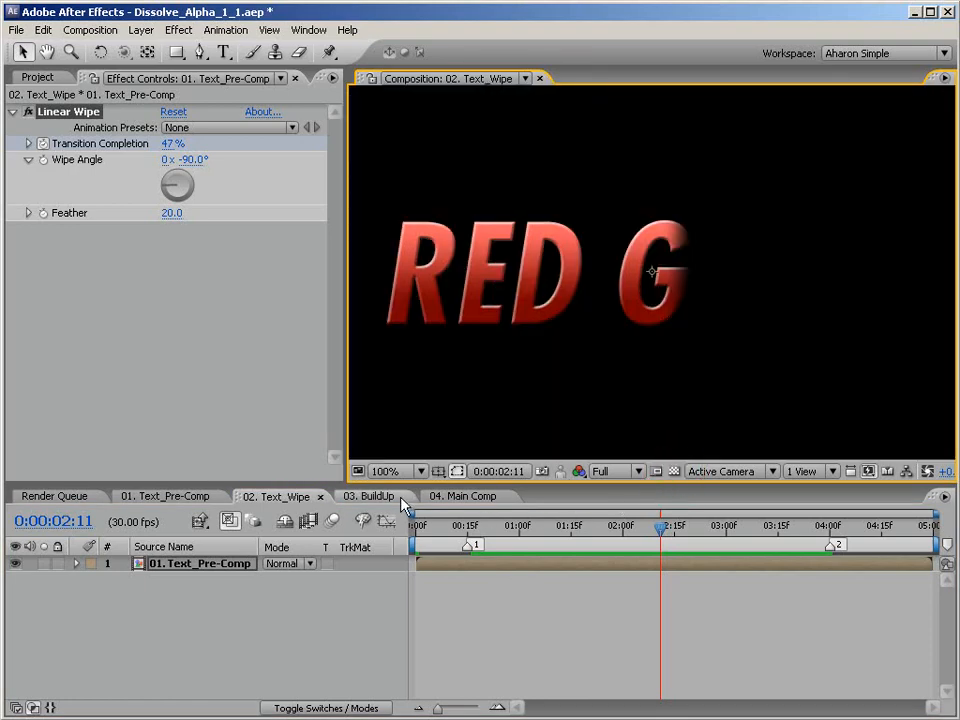
left_click(440, 497)
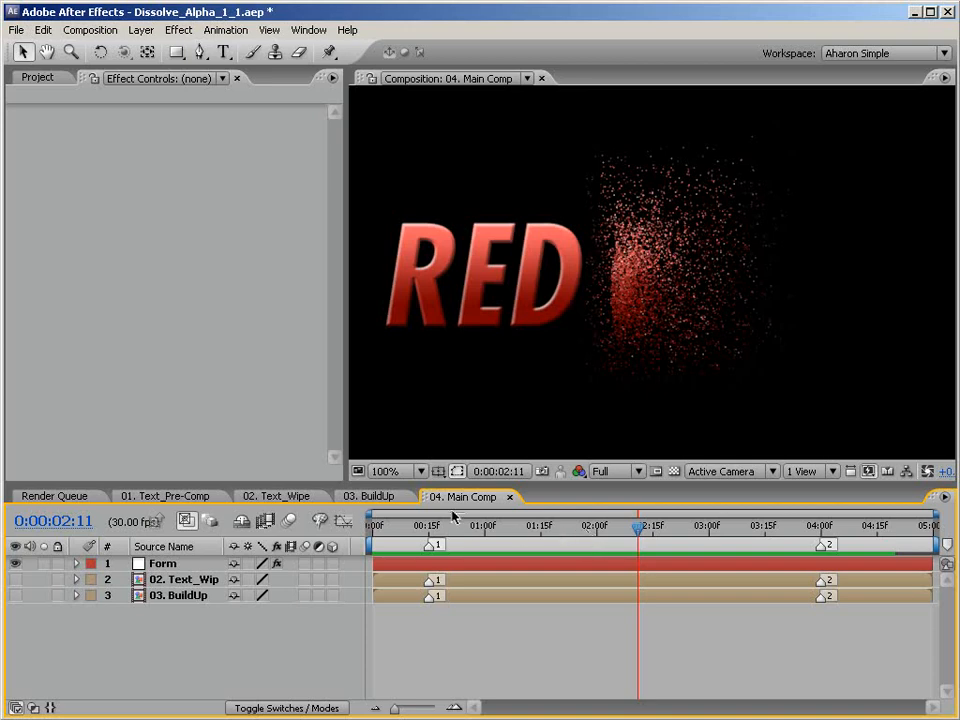
left_click(378, 496)
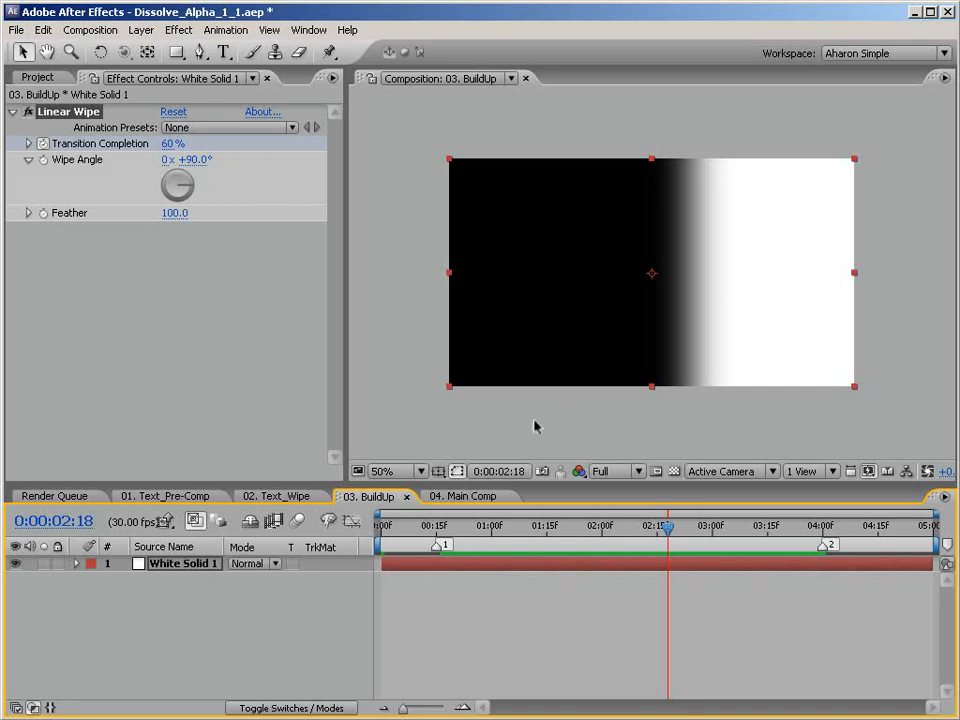
left_click(476, 497)
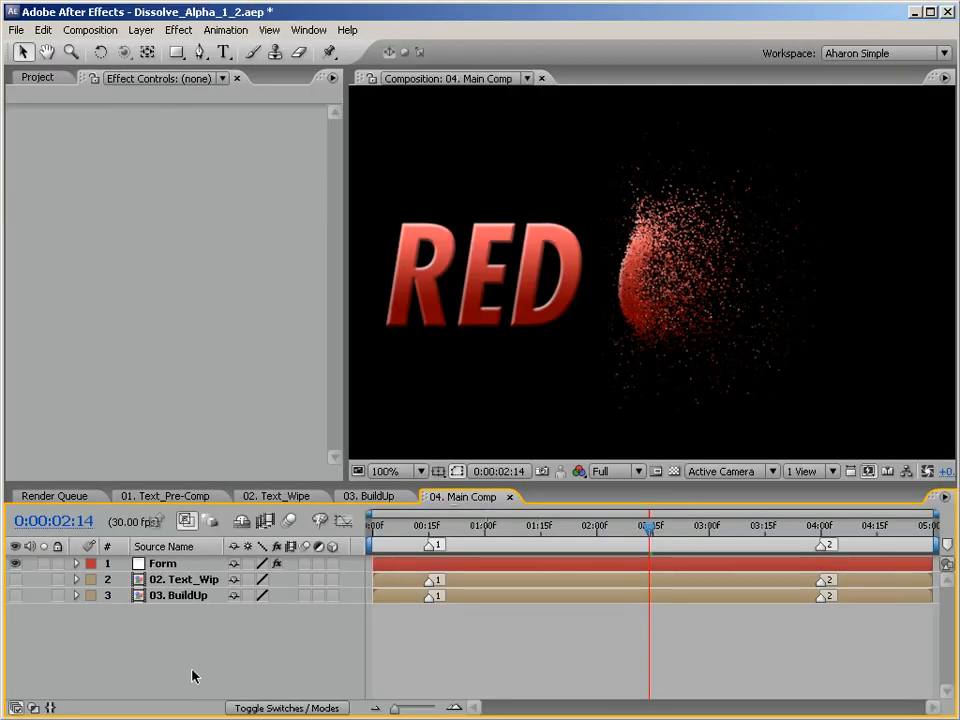
Set the Form layer's Fractal Strength layer map to 03. BuildUp with Map Over XY.
left_click(162, 566)
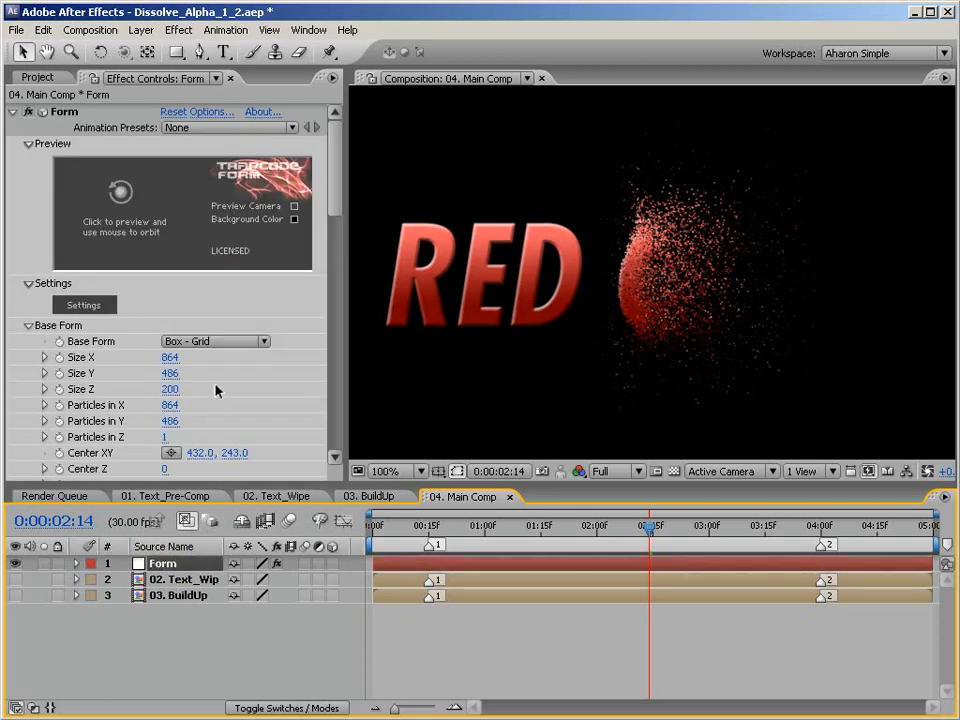
left_click_drag(335, 210, 332, 328)
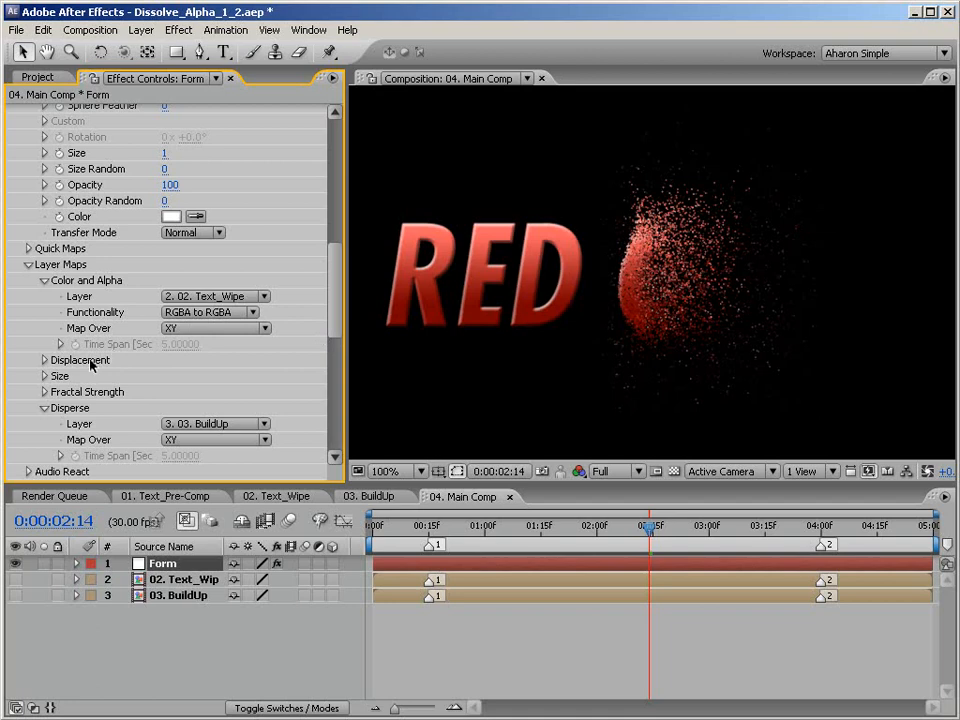
left_click(44, 392)
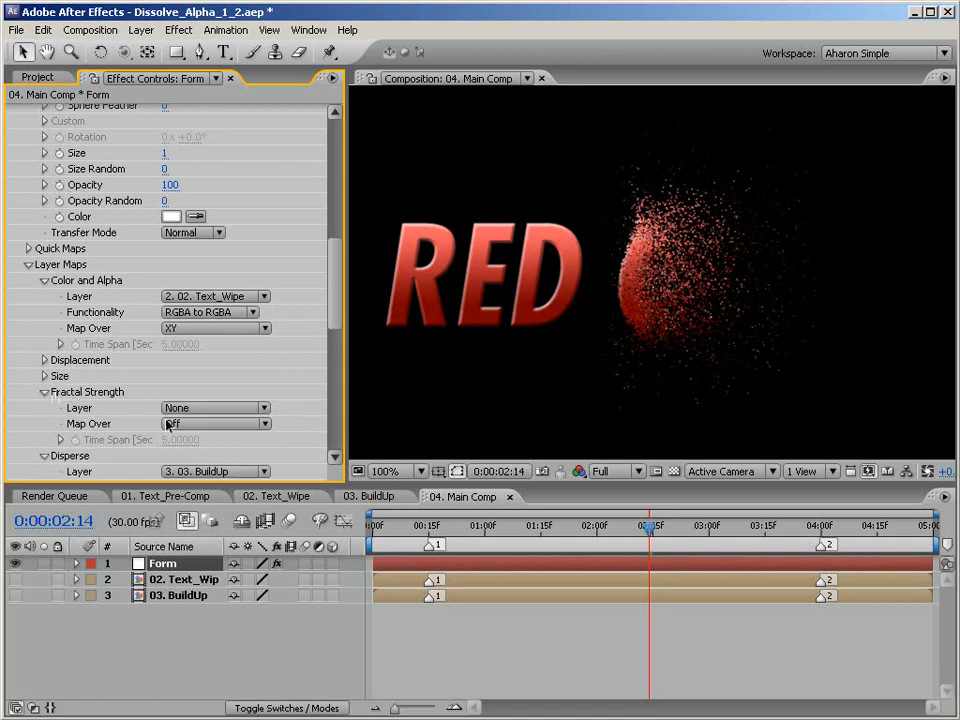
left_click(224, 412)
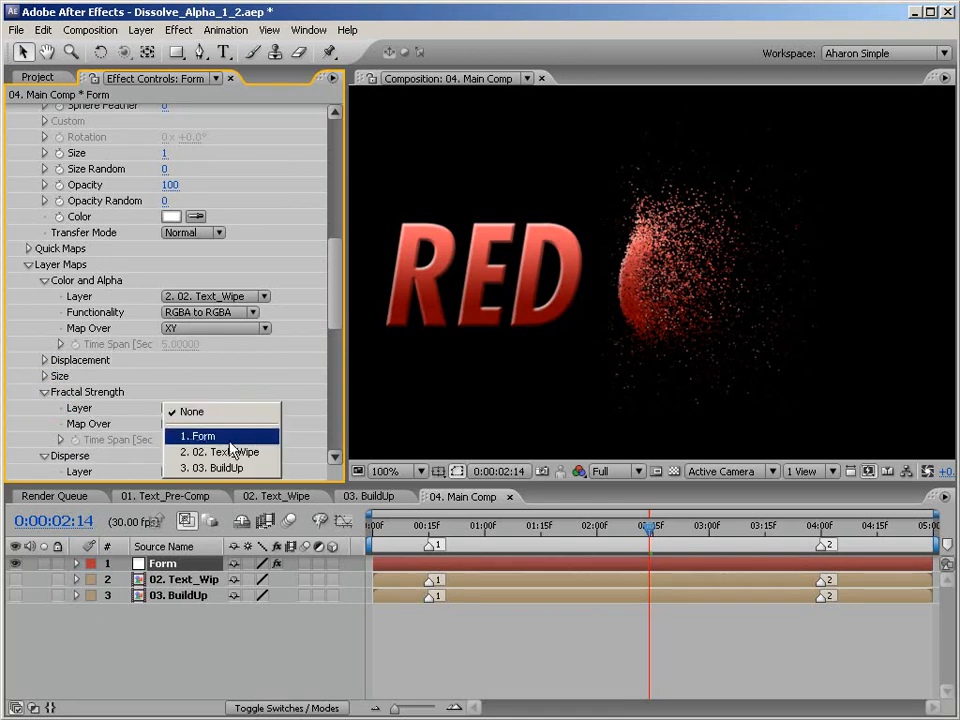
left_click(250, 468)
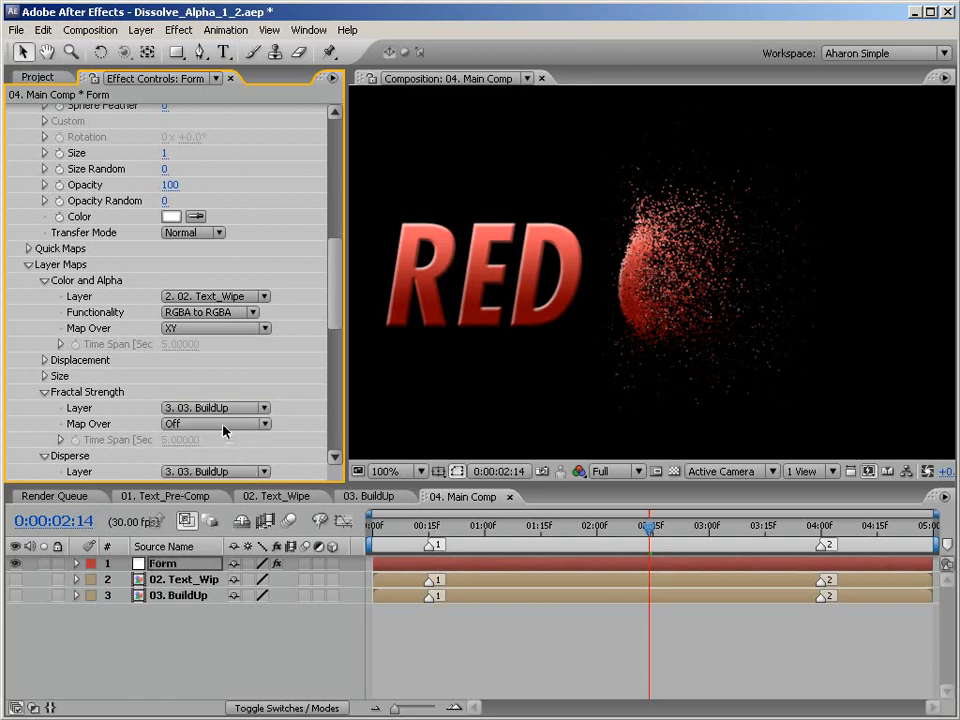
left_click(222, 424)
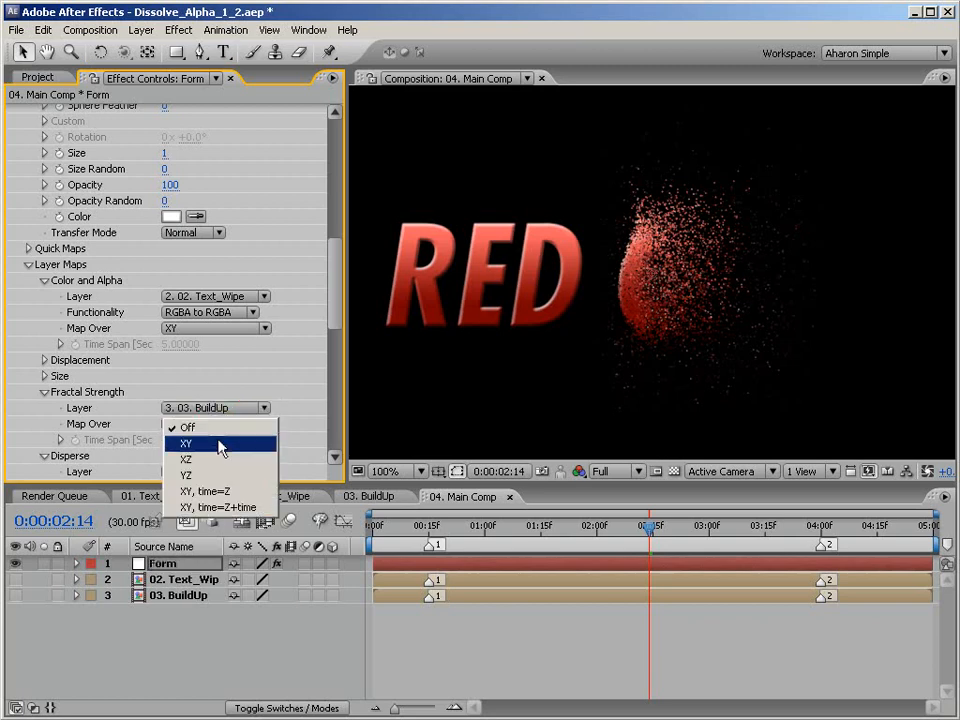
left_click(221, 447)
In Form's Fractal Field, set Displace to 450, Flow X and Flow Y to -30, and Flow Evolution to 20.
left_click_drag(335, 327, 326, 386)
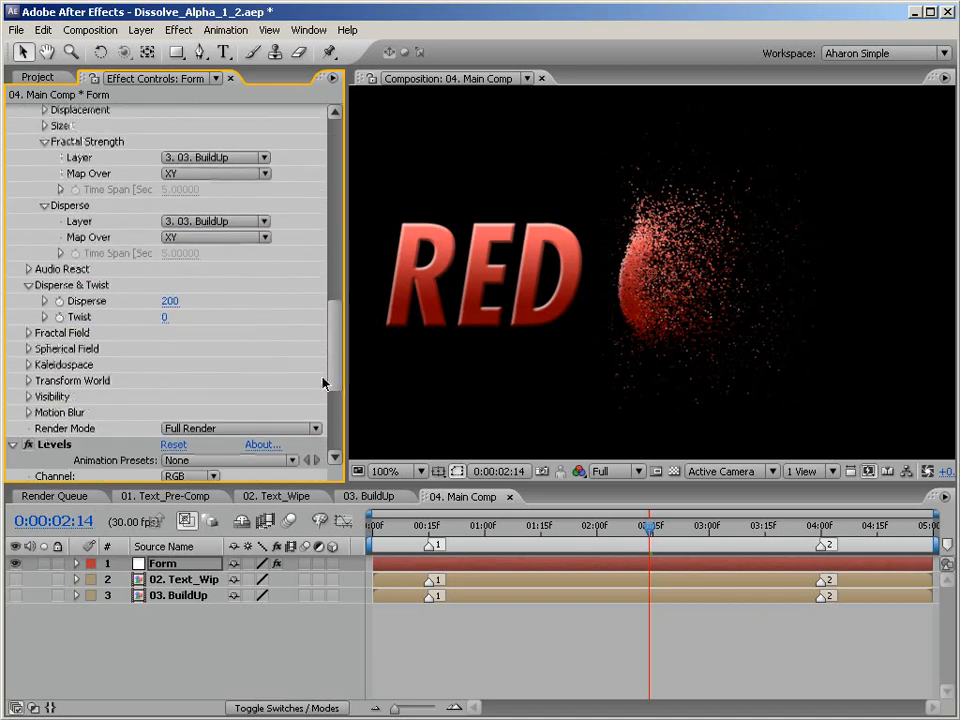
left_click(28, 333)
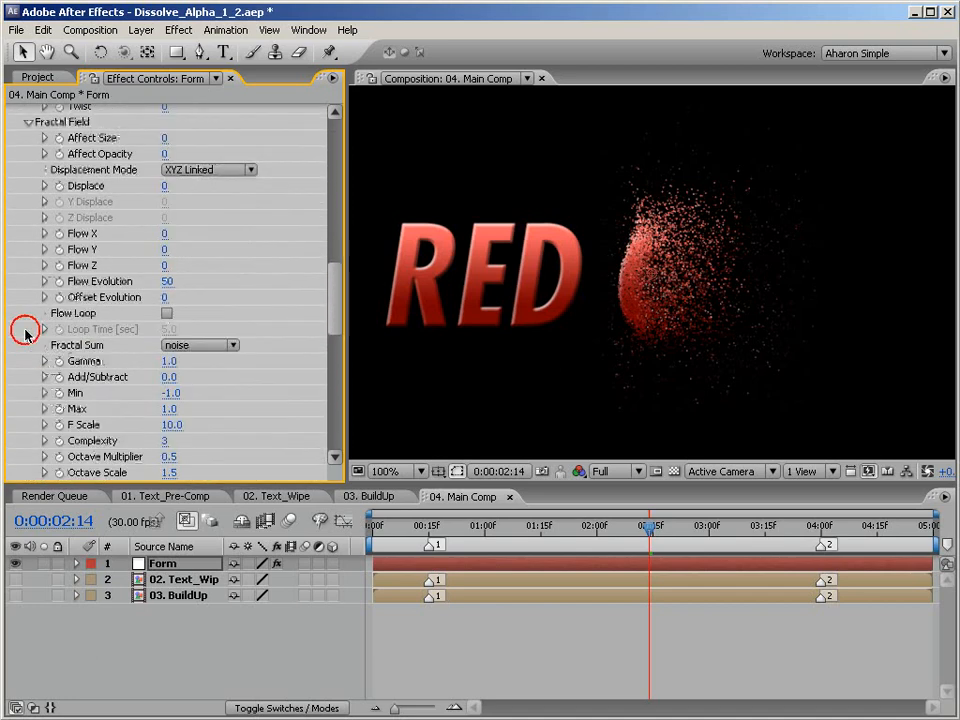
left_click(165, 186)
type("45")
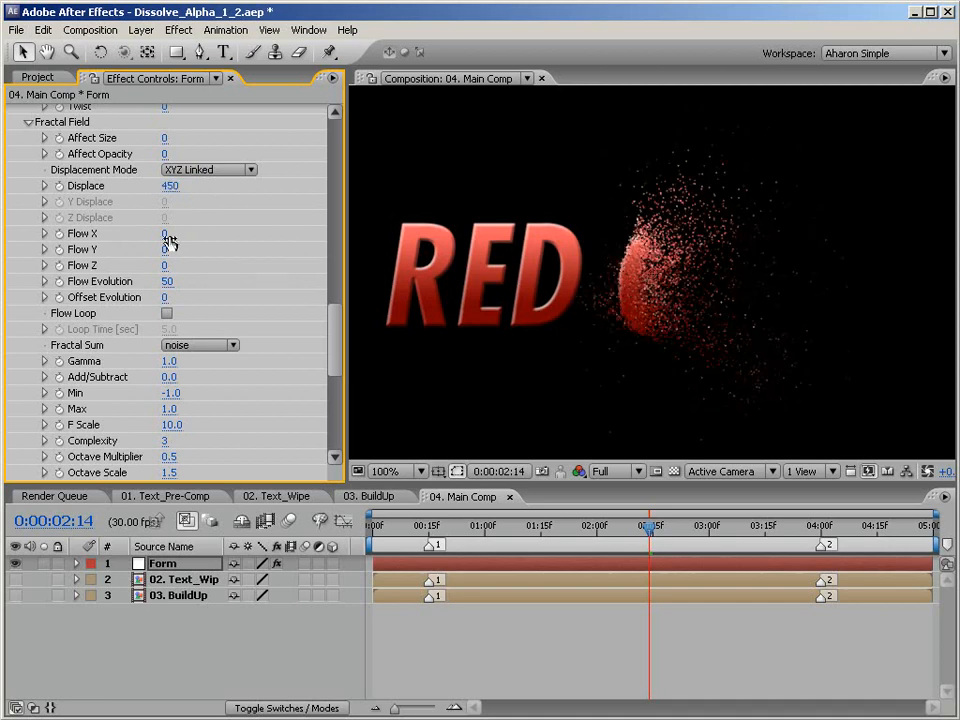
left_click(165, 234)
type("-30")
left_click(164, 251)
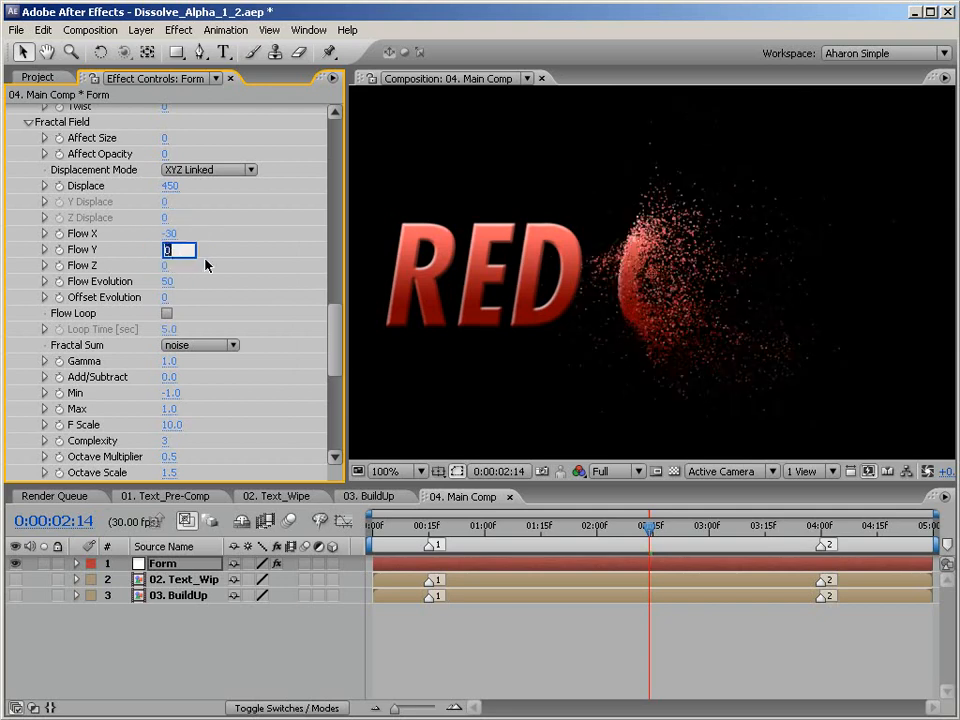
type("-30")
key("Return")
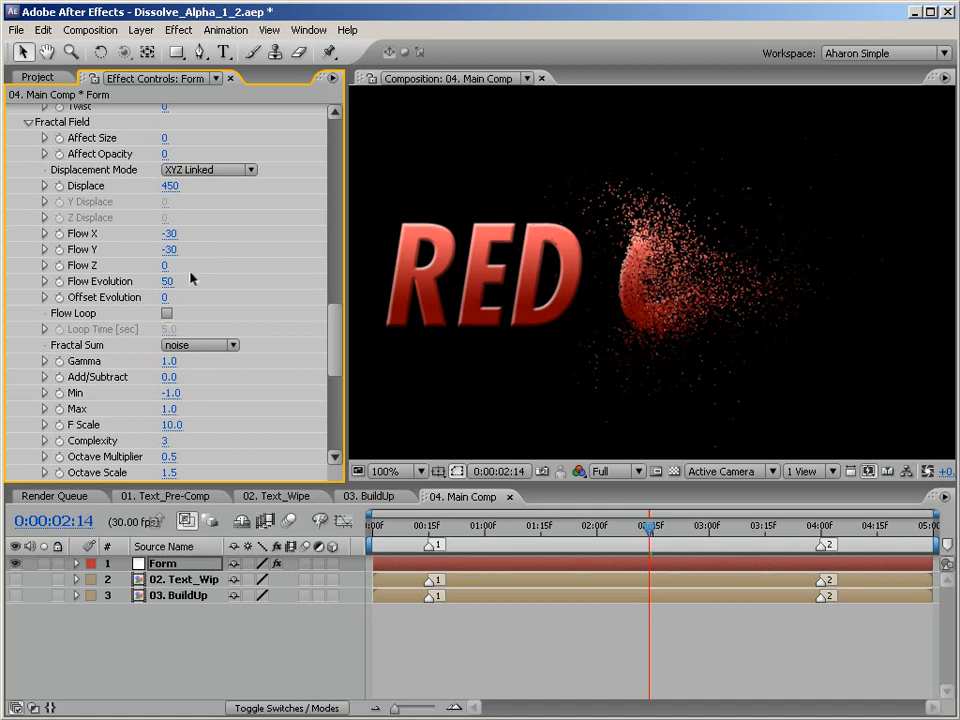
left_click(167, 281)
type("20")
key("Return")
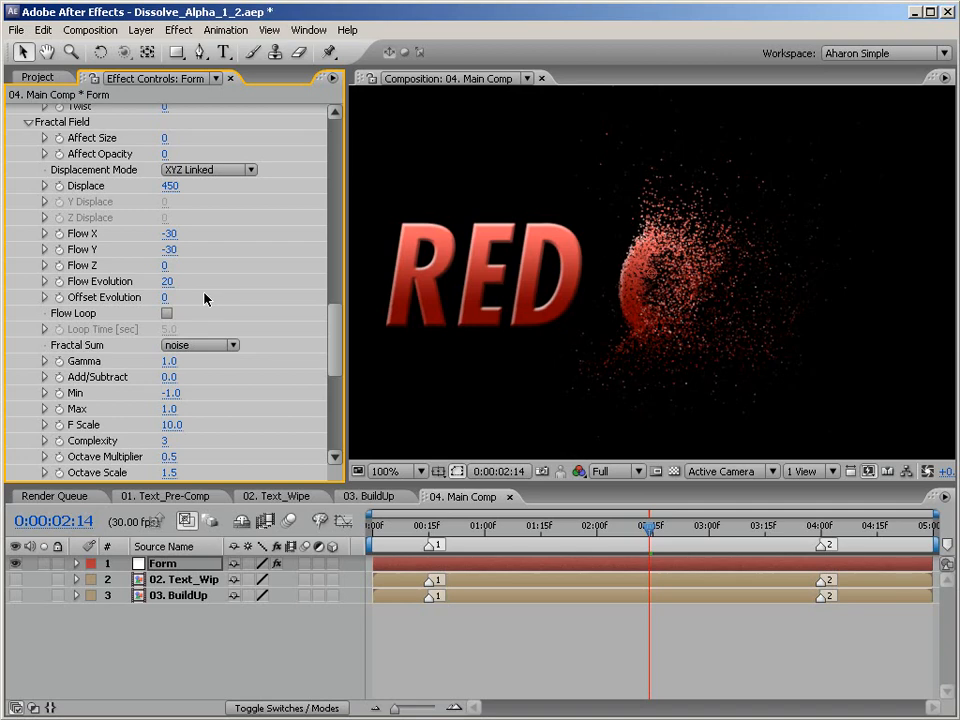
Enable motion blur for 04. Main Comp and its Form layer.
left_click(290, 521)
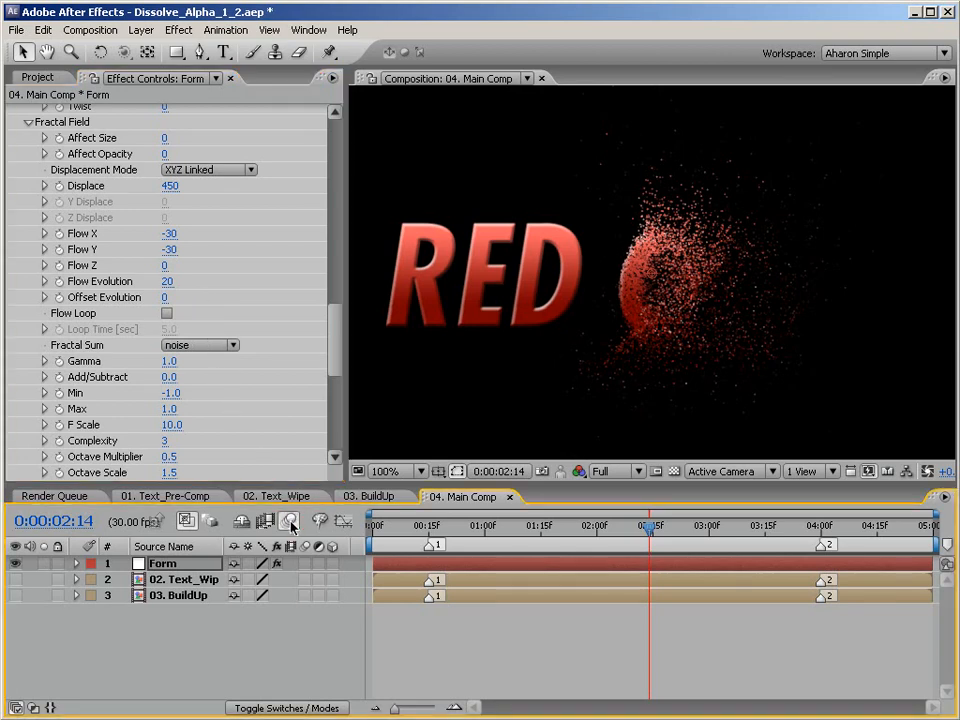
left_click(305, 563)
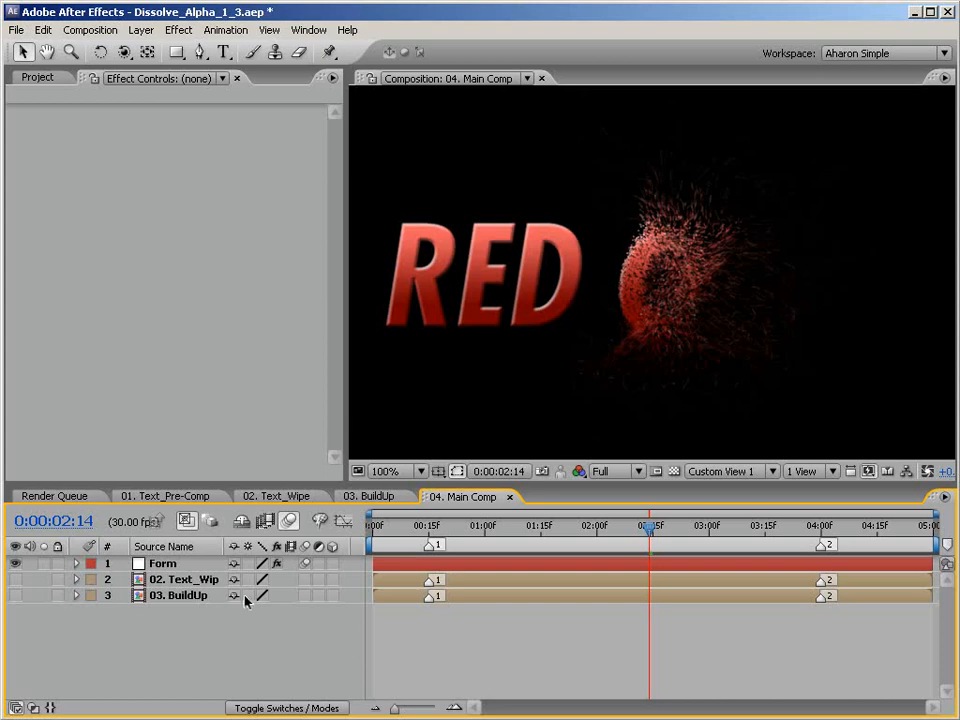
Set the Linear Wipe's Wipe Angle to 90° on the 01. Text_Pre-Comp layer in 02. Text_Wipe.
left_click(279, 497)
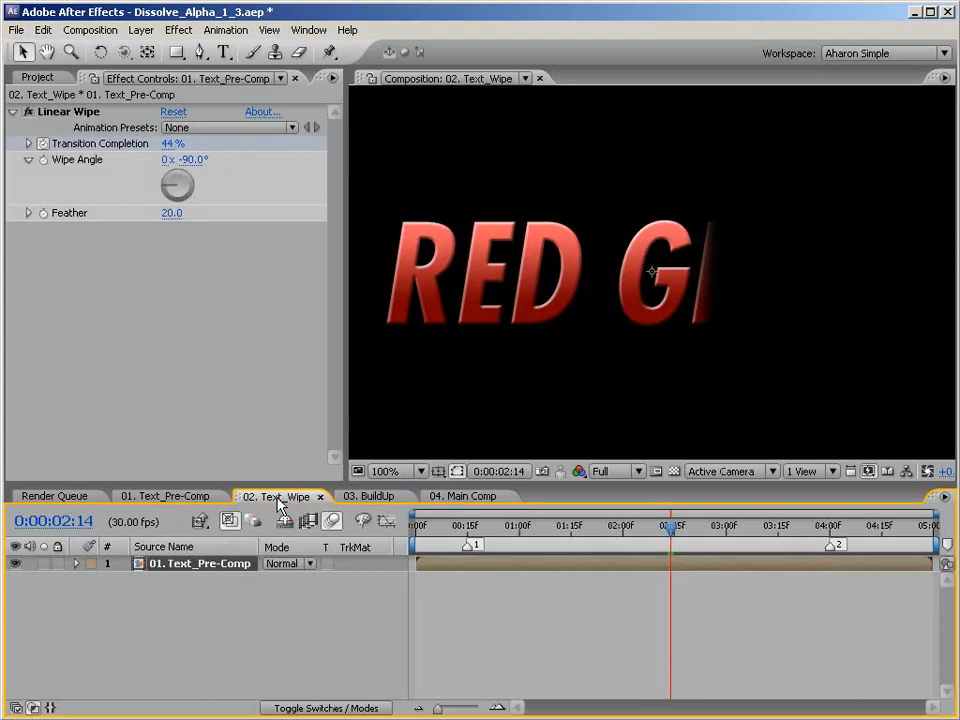
left_click(210, 566)
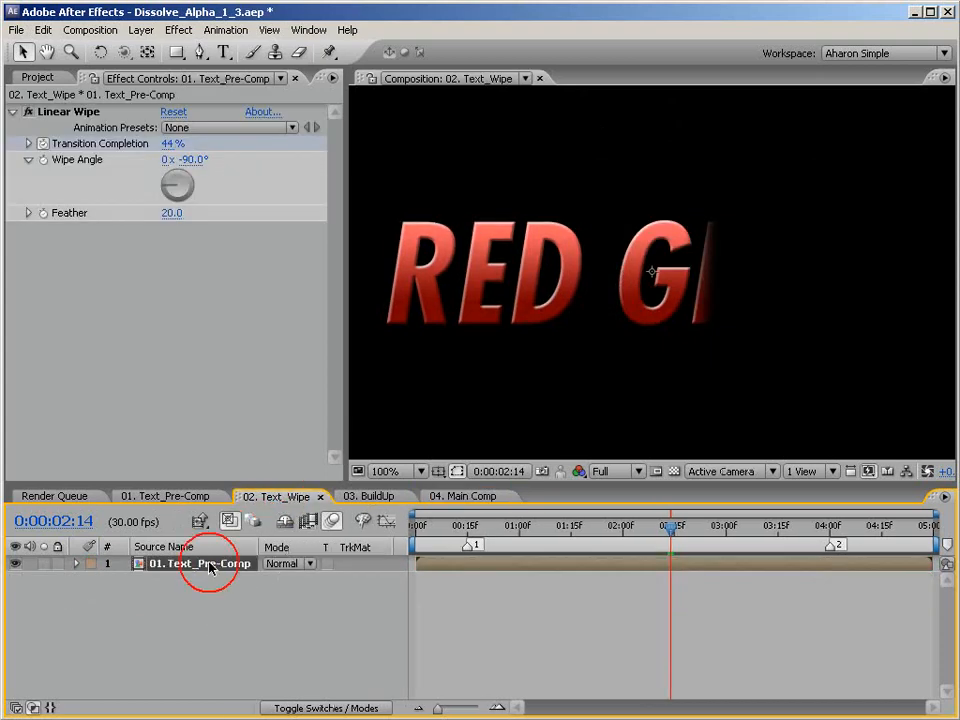
left_click(193, 161)
type("90")
key("Return")
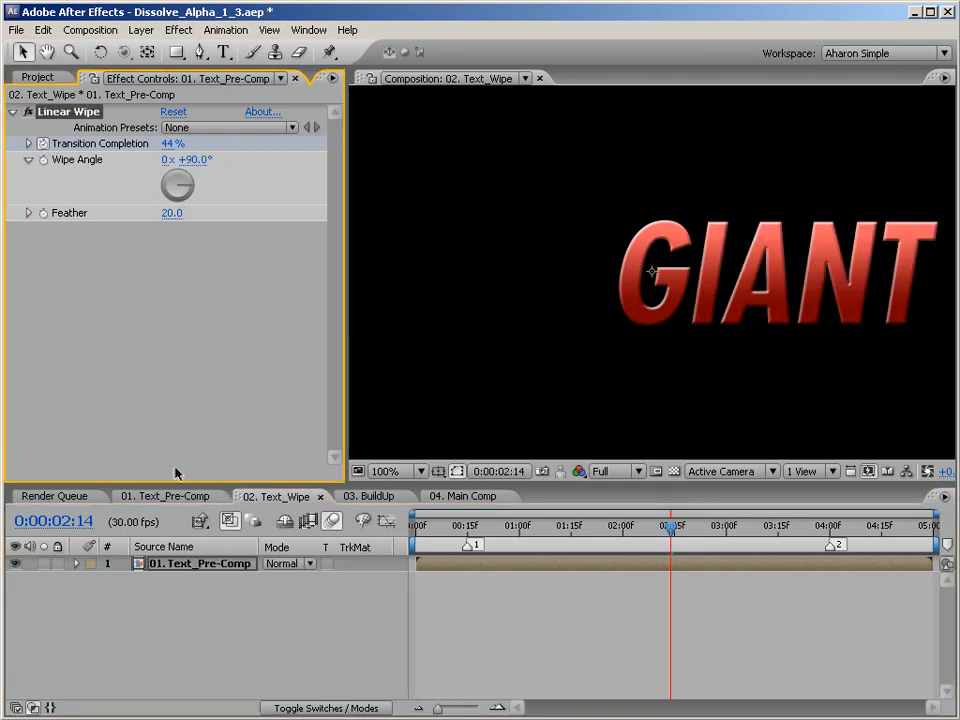
Time-reverse the Transition Completion keyframes of the text layer's Linear Wipe in 02. Text_Wipe and scrub through the wipe.
key("u")
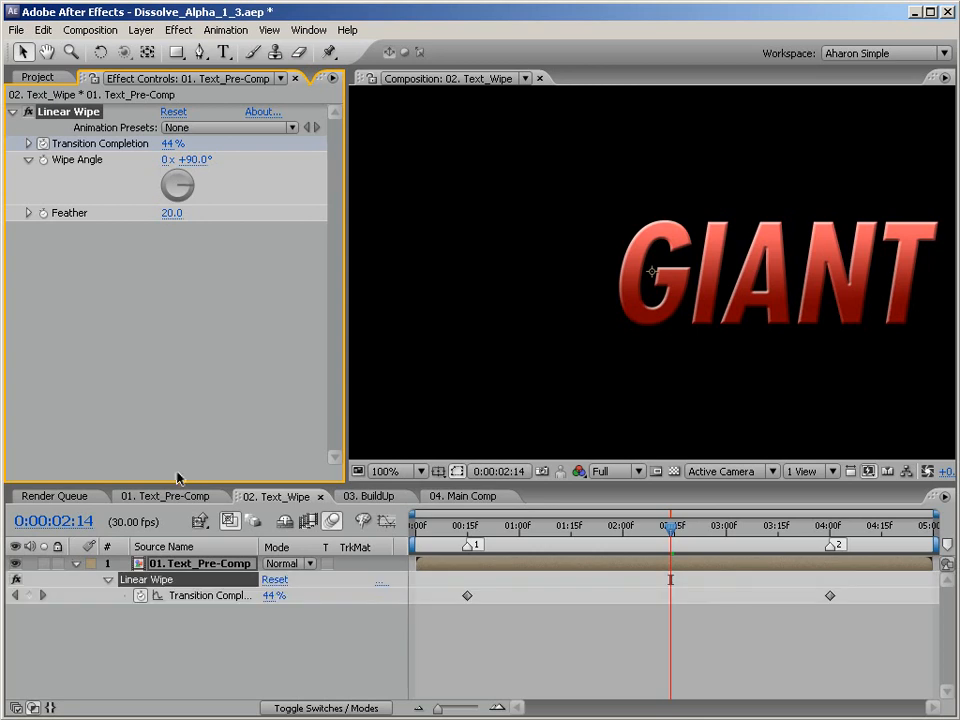
left_click(218, 598)
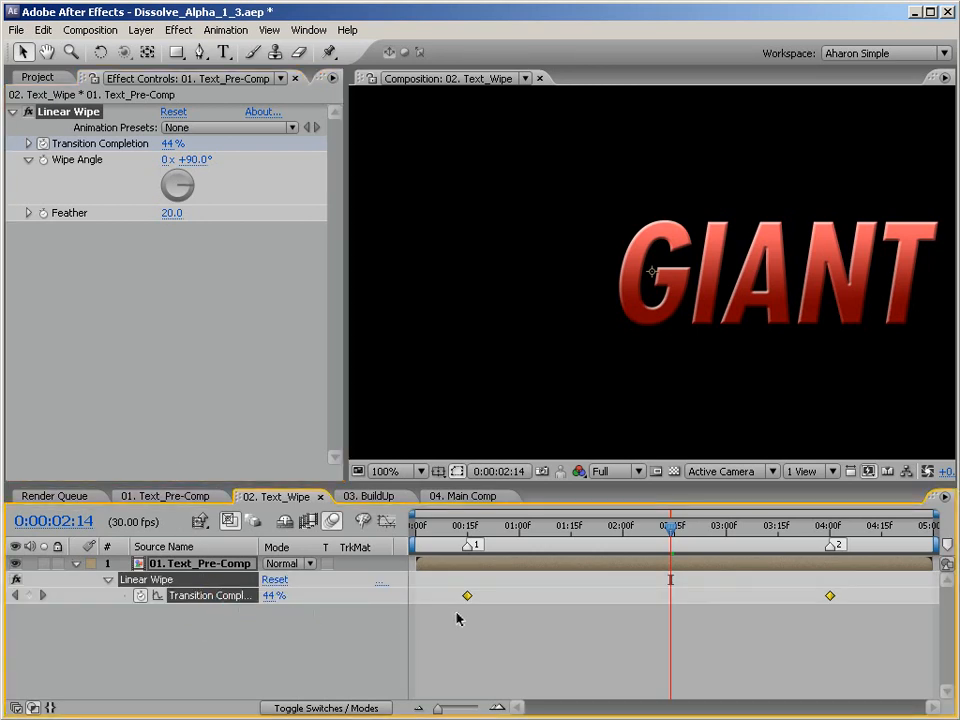
left_click(224, 30)
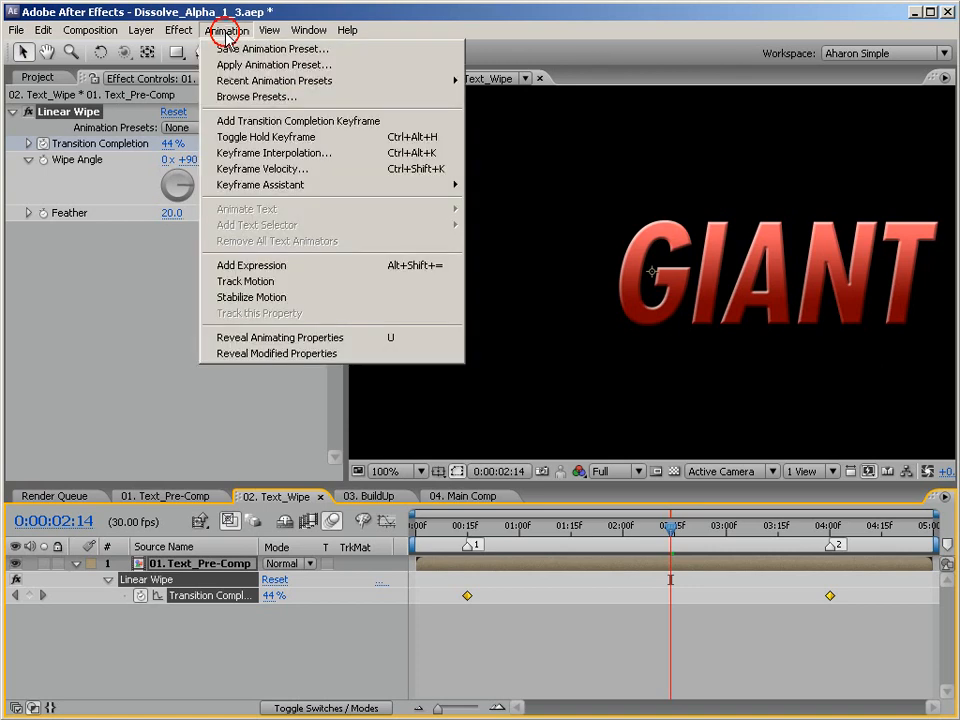
mouse_move(296, 186)
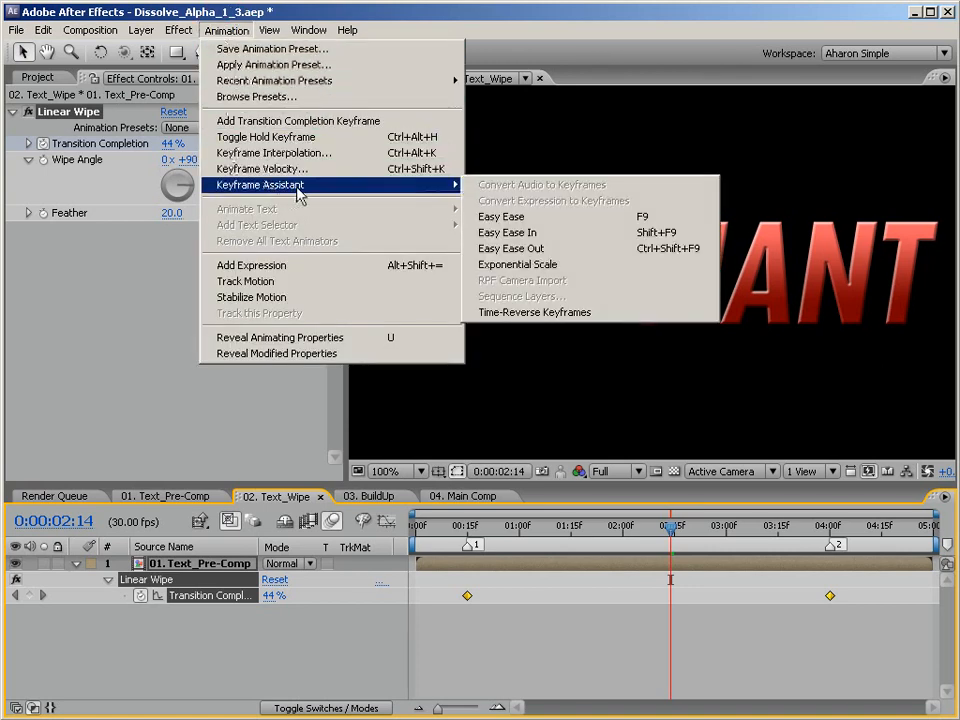
left_click(493, 311)
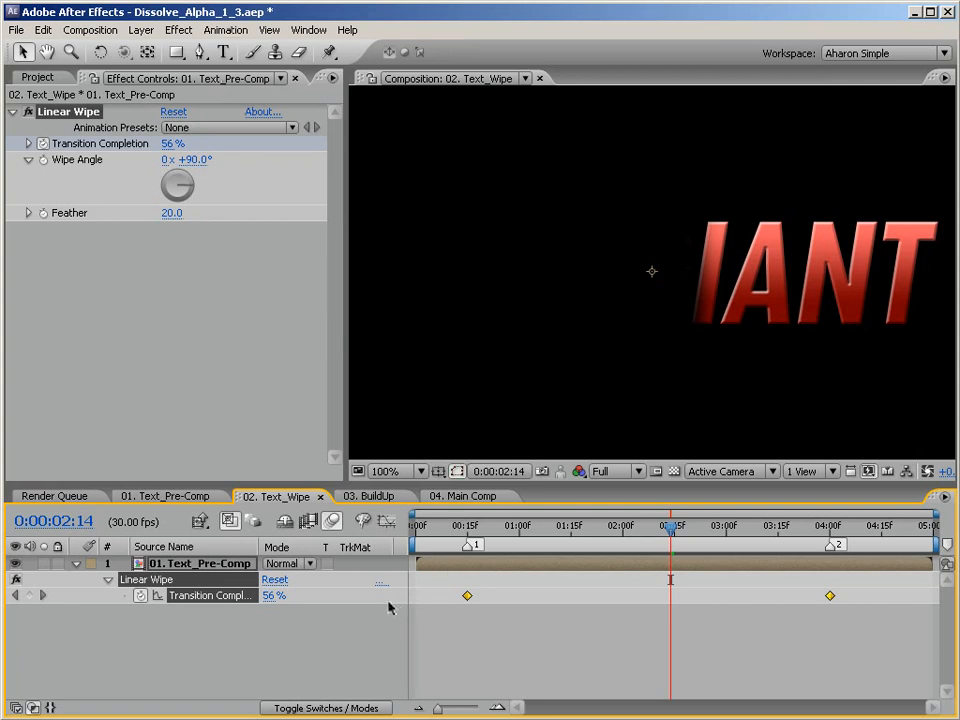
left_click_drag(466, 525, 792, 560)
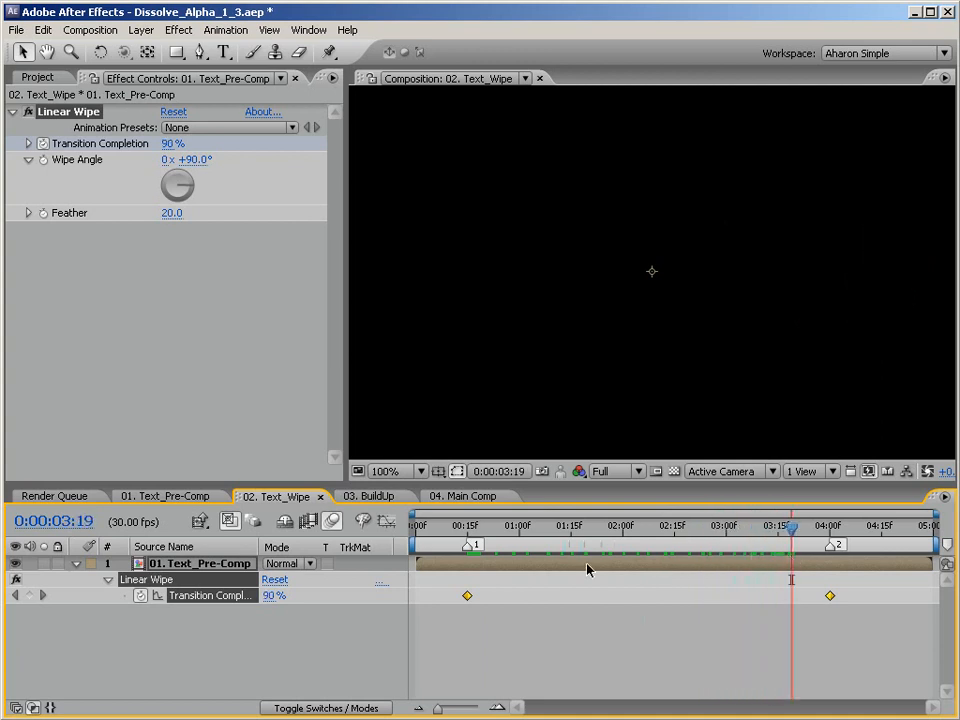
Set the Linear Wipe's Wipe Angle to -90° on the white solid in 03. BuildUp.
left_click(369, 497)
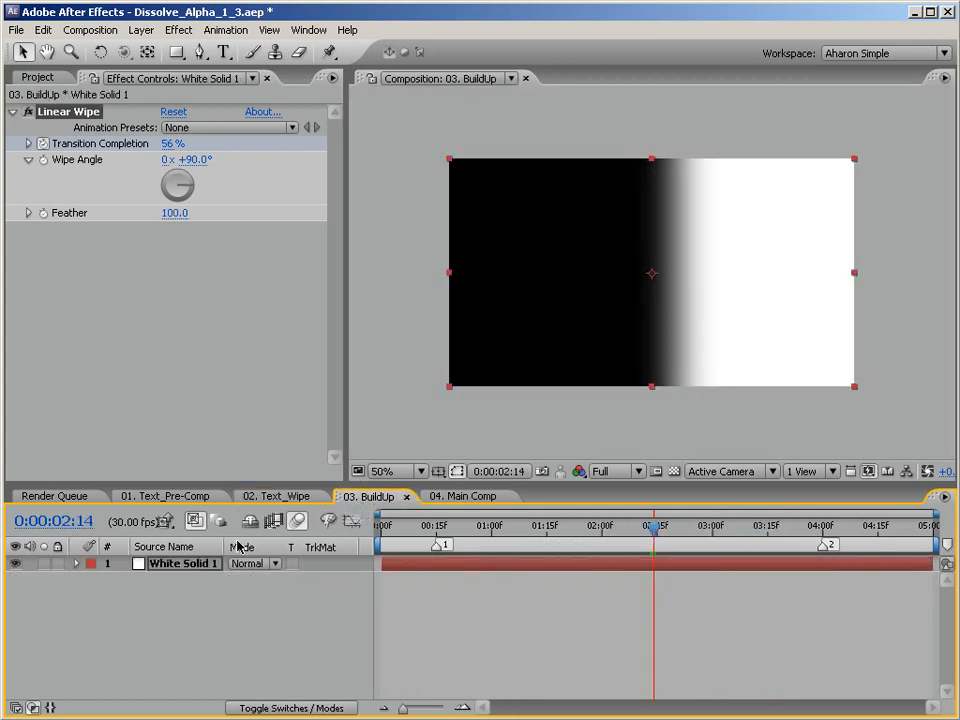
left_click(193, 565)
left_click(194, 159)
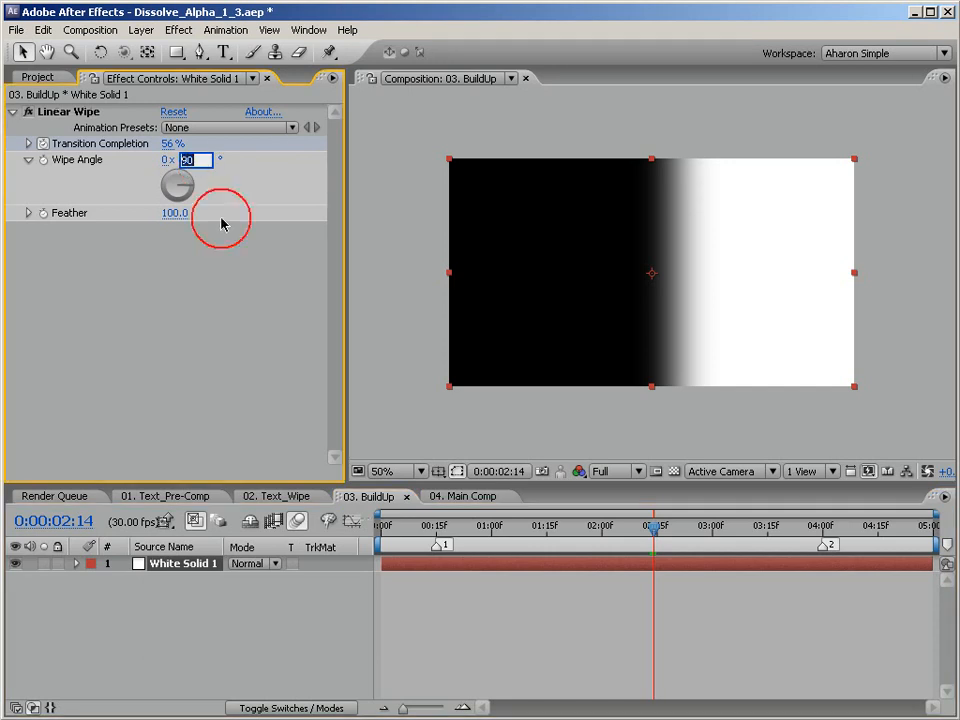
type("-90")
key("Return")
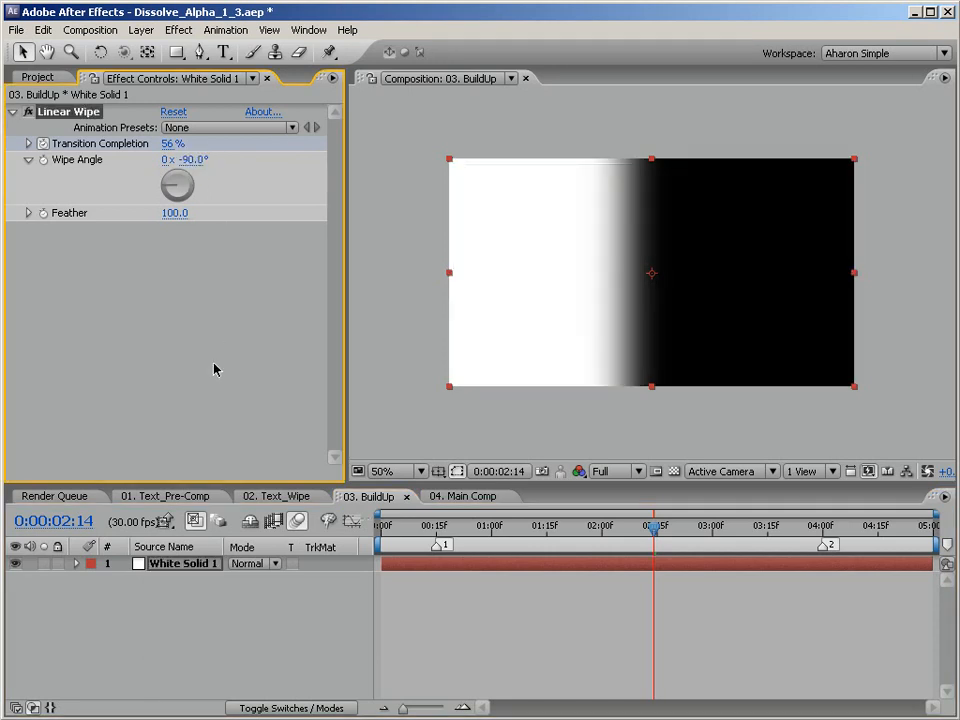
Time-reverse the Transition Completion keyframes of the white solid's Linear Wipe in 03. BuildUp.
key("u")
left_click(207, 595)
left_click(224, 36)
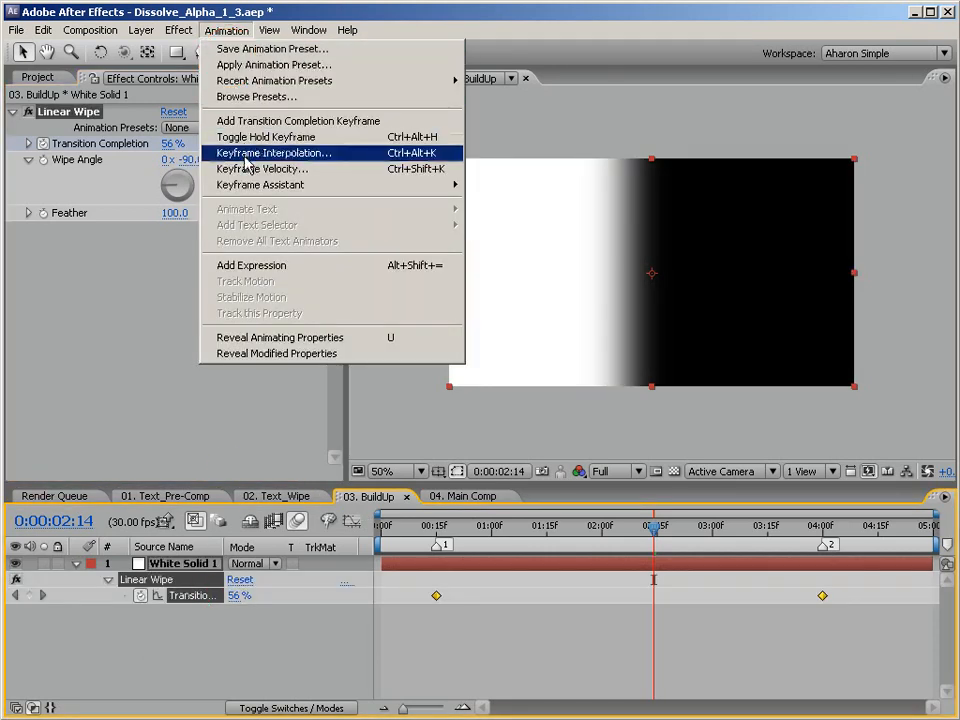
mouse_move(448, 189)
left_click(458, 314)
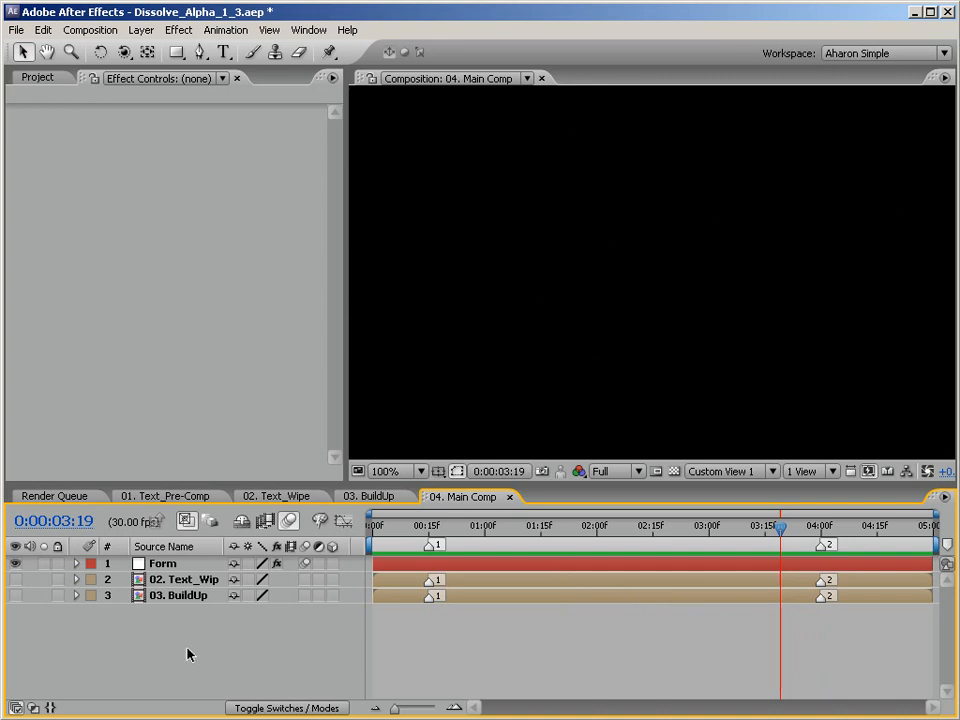
Set the Linear Wipe's Feather to 40 on the text layer in 02. Text_Wipe.
left_click(284, 496)
left_click(172, 213)
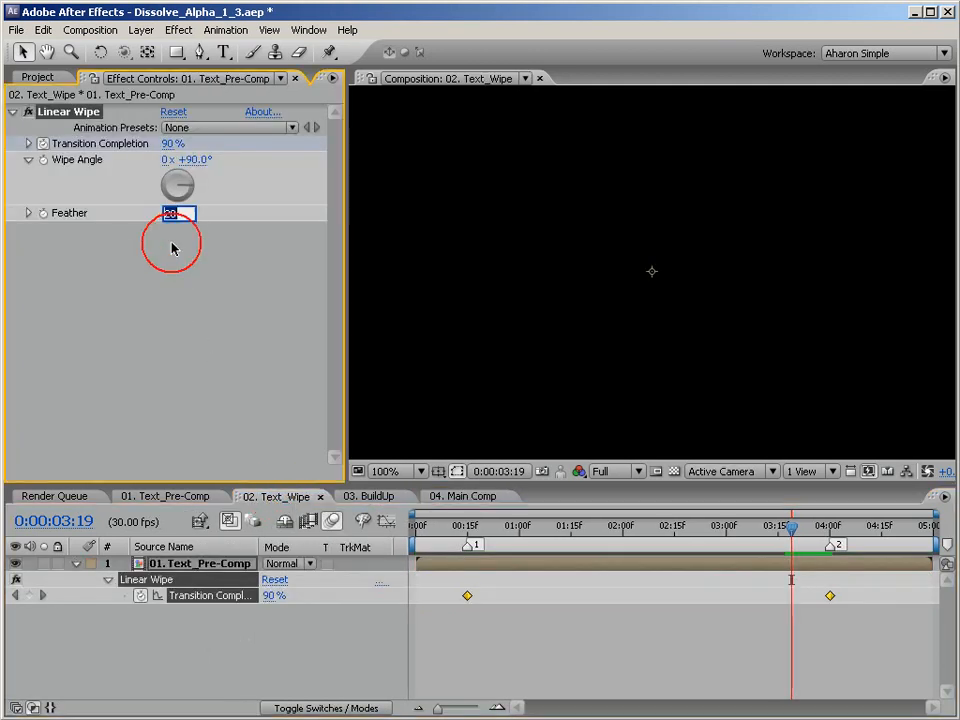
type("40")
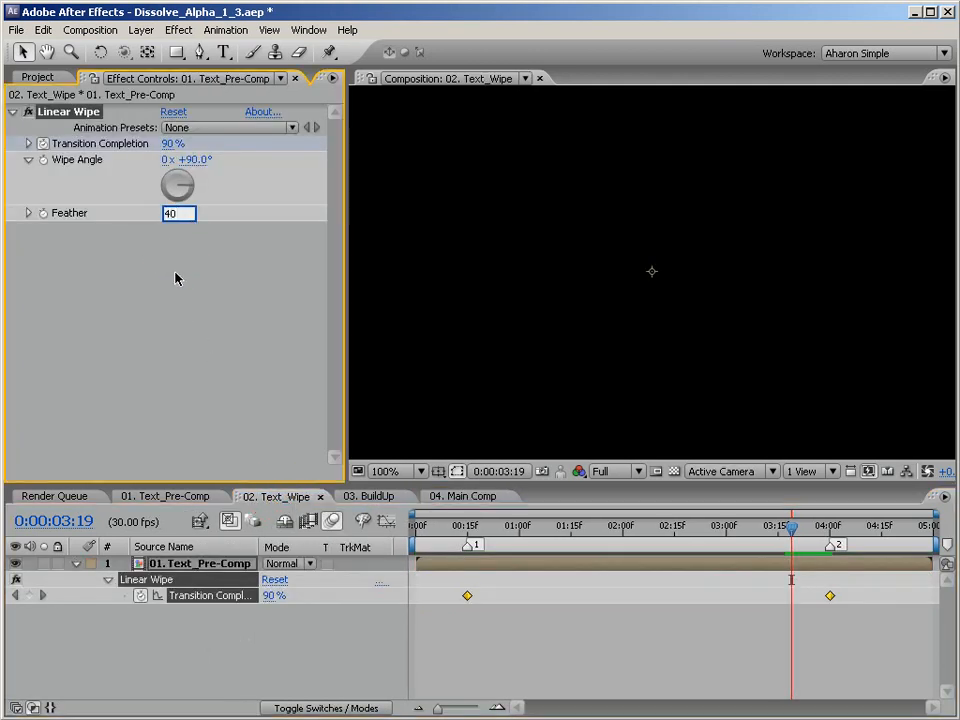
key("Return")
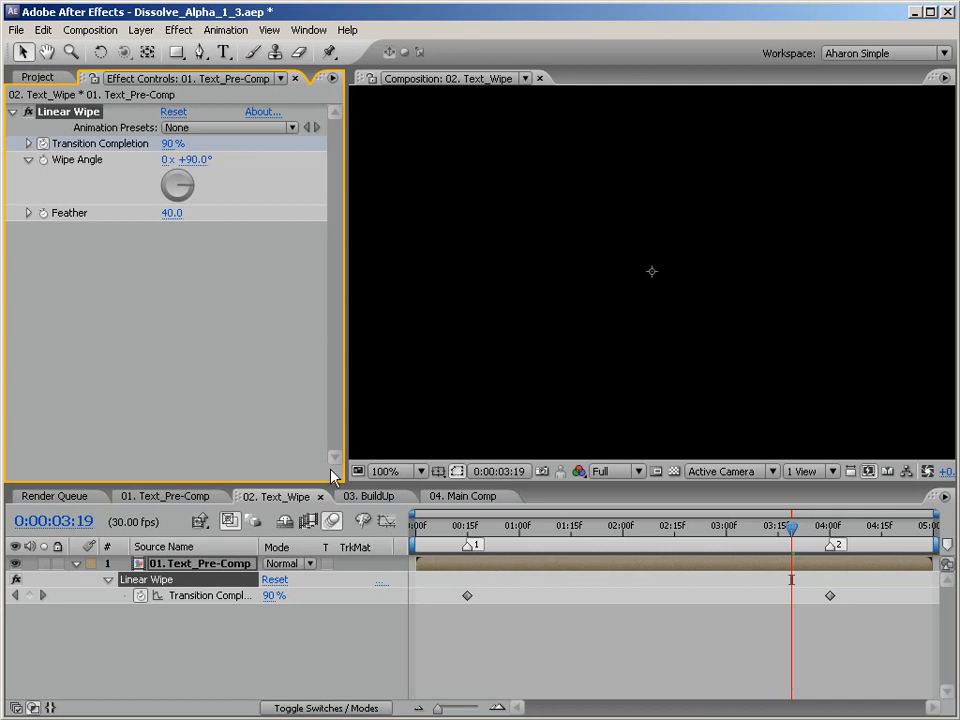
Set the Linear Wipe's Feather to 200 on the white solid in 03. BuildUp.
left_click(355, 497)
left_click(174, 213)
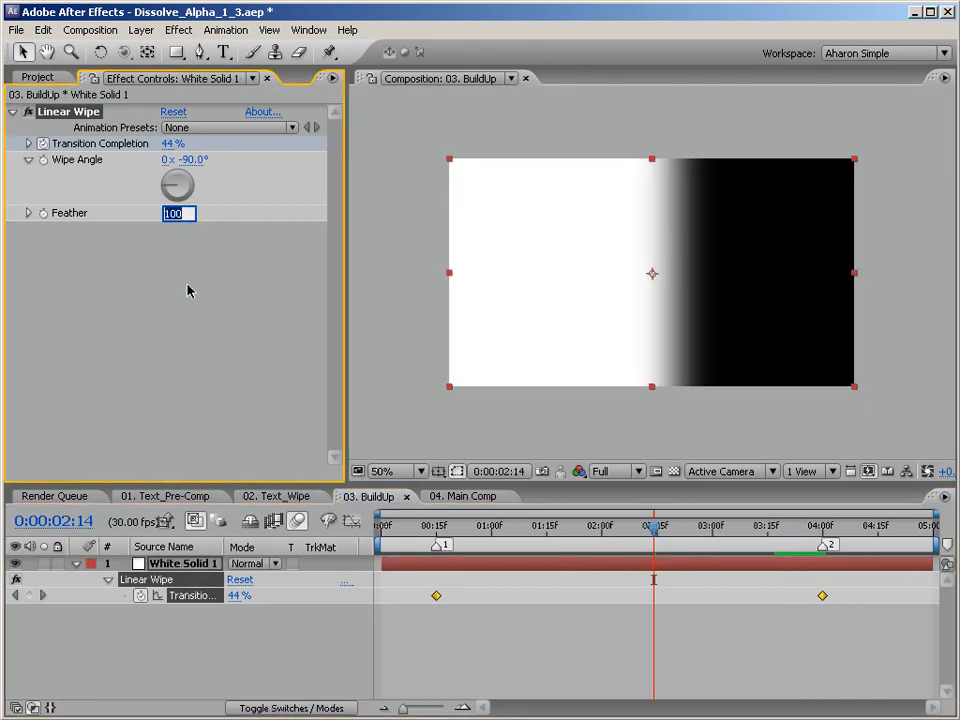
type("20")
key("Return")
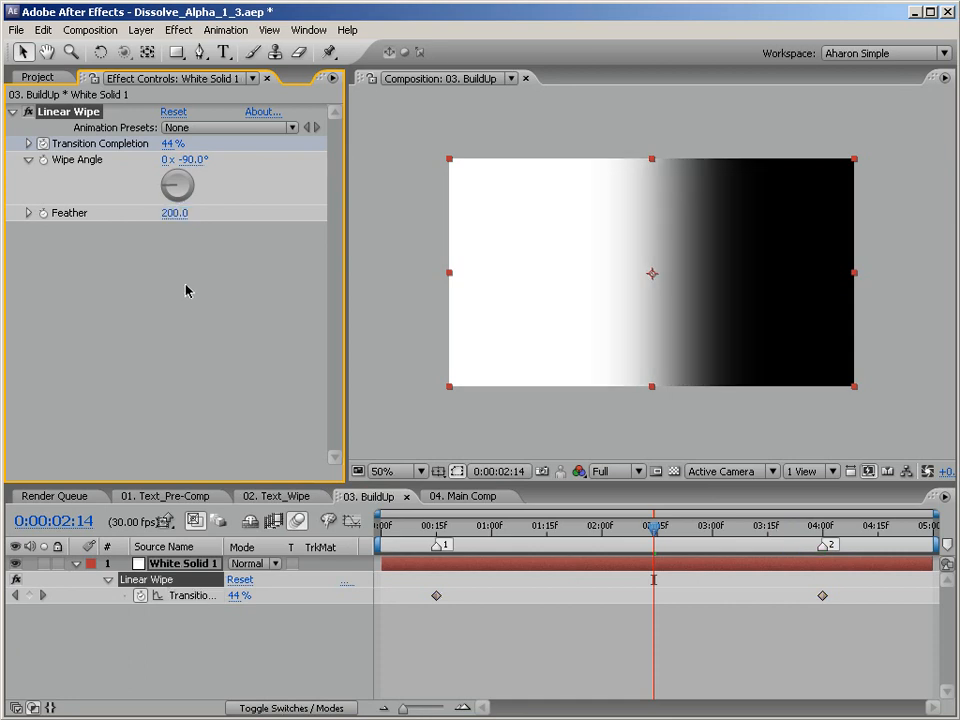